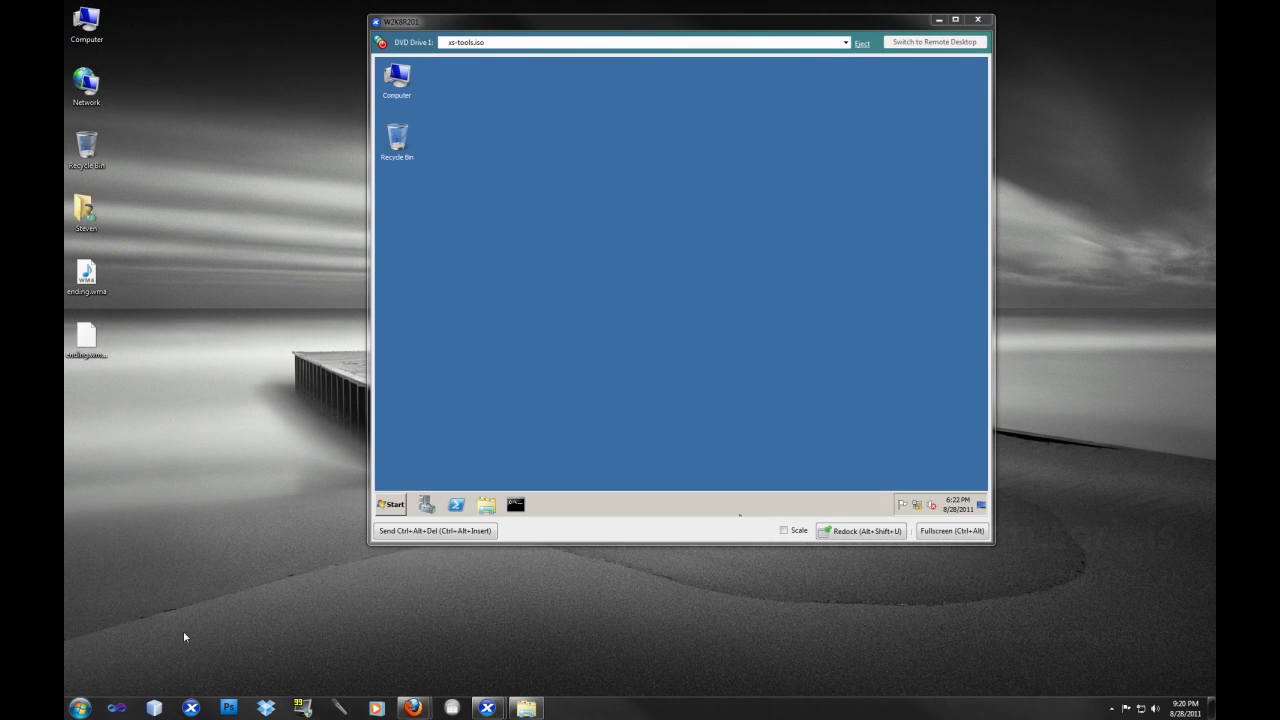
Open the Group Policy Management console on the W2K8R201 server by running gpmc.msc
left_click(495, 330)
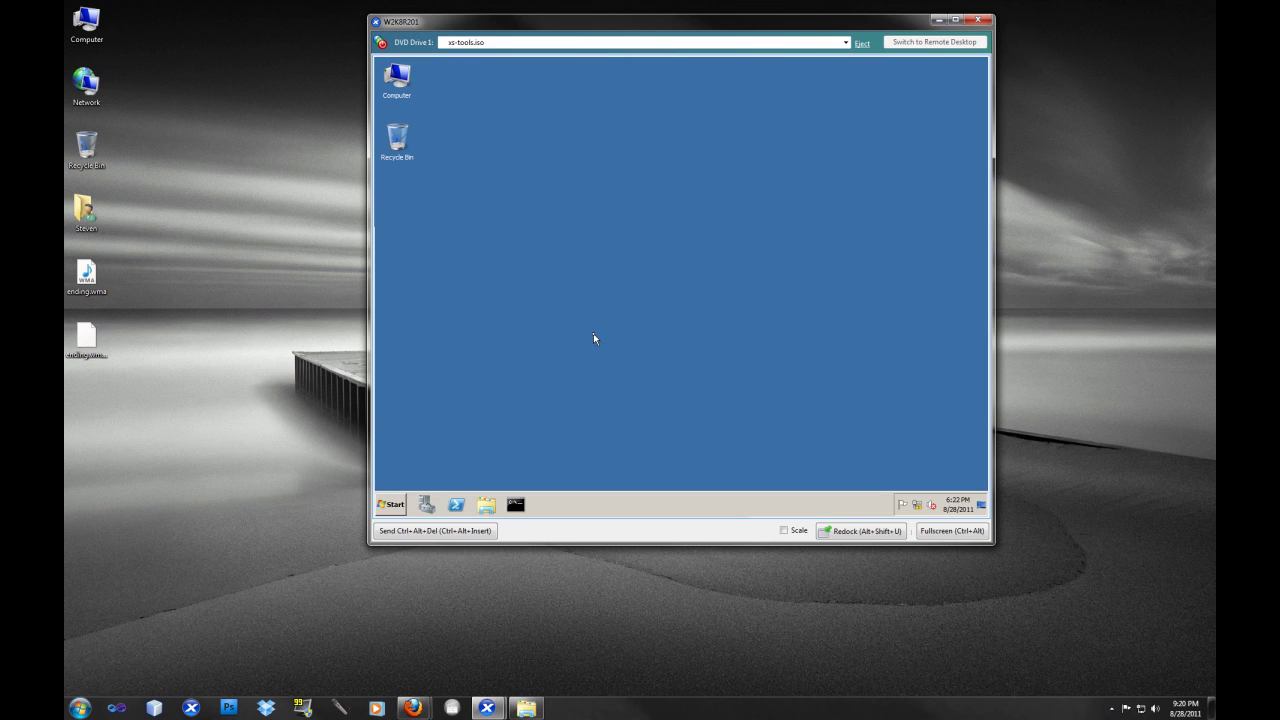
left_click(389, 507)
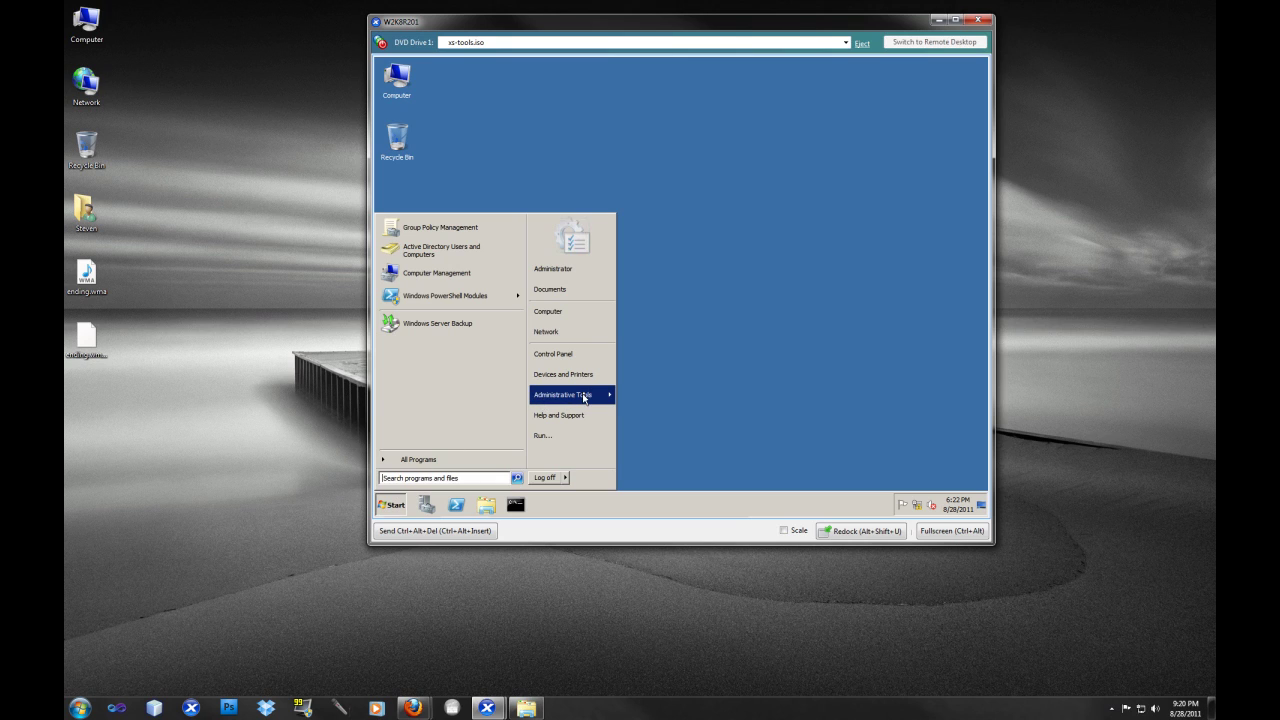
mouse_move(584, 396)
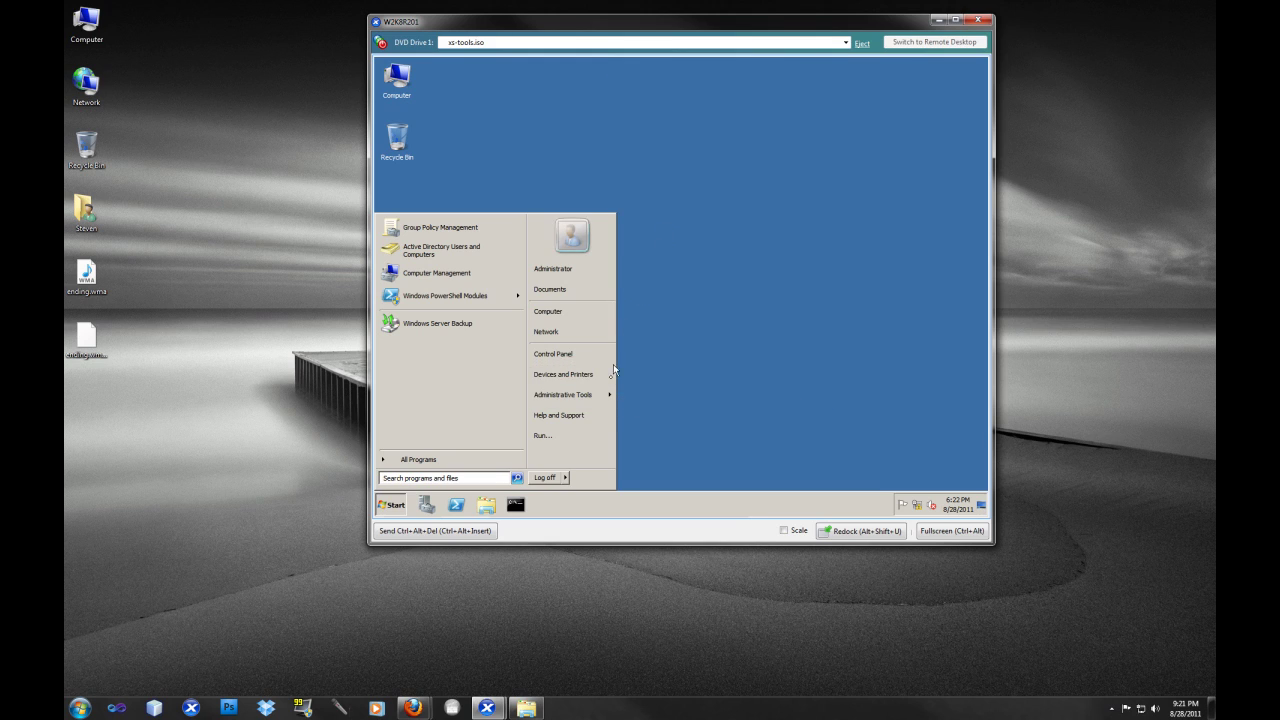
left_click(572, 435)
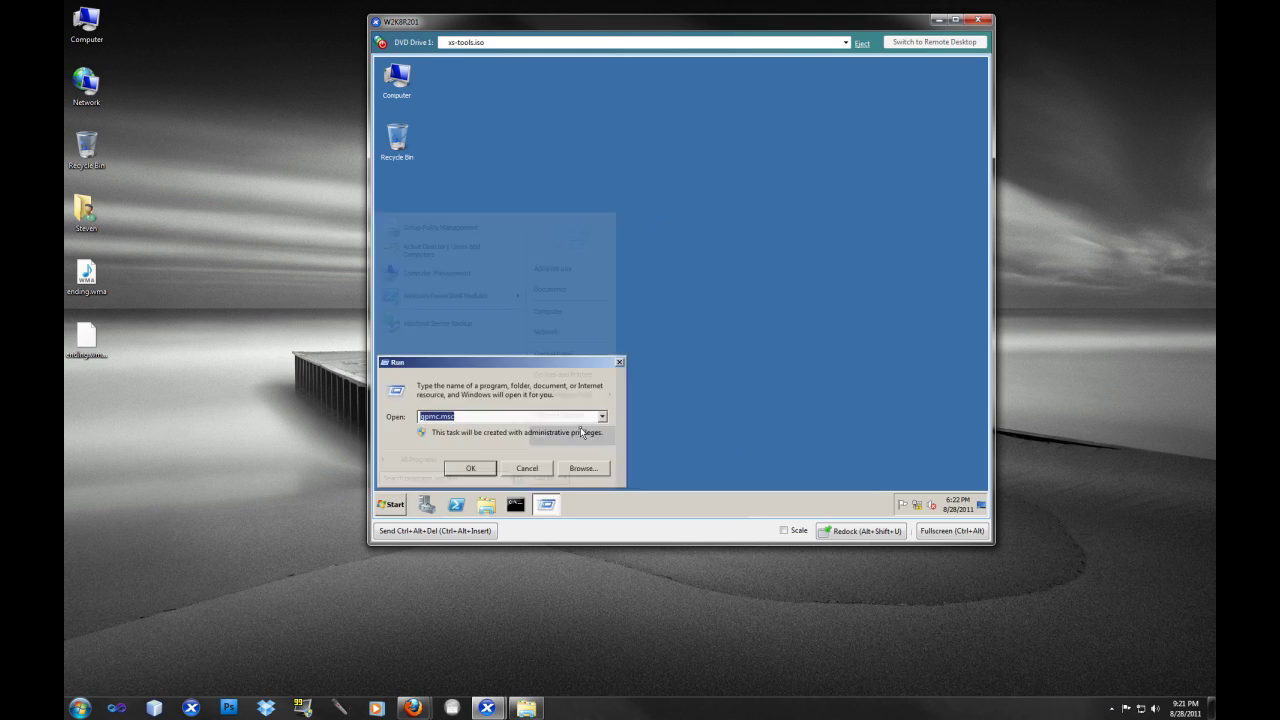
left_click(407, 502)
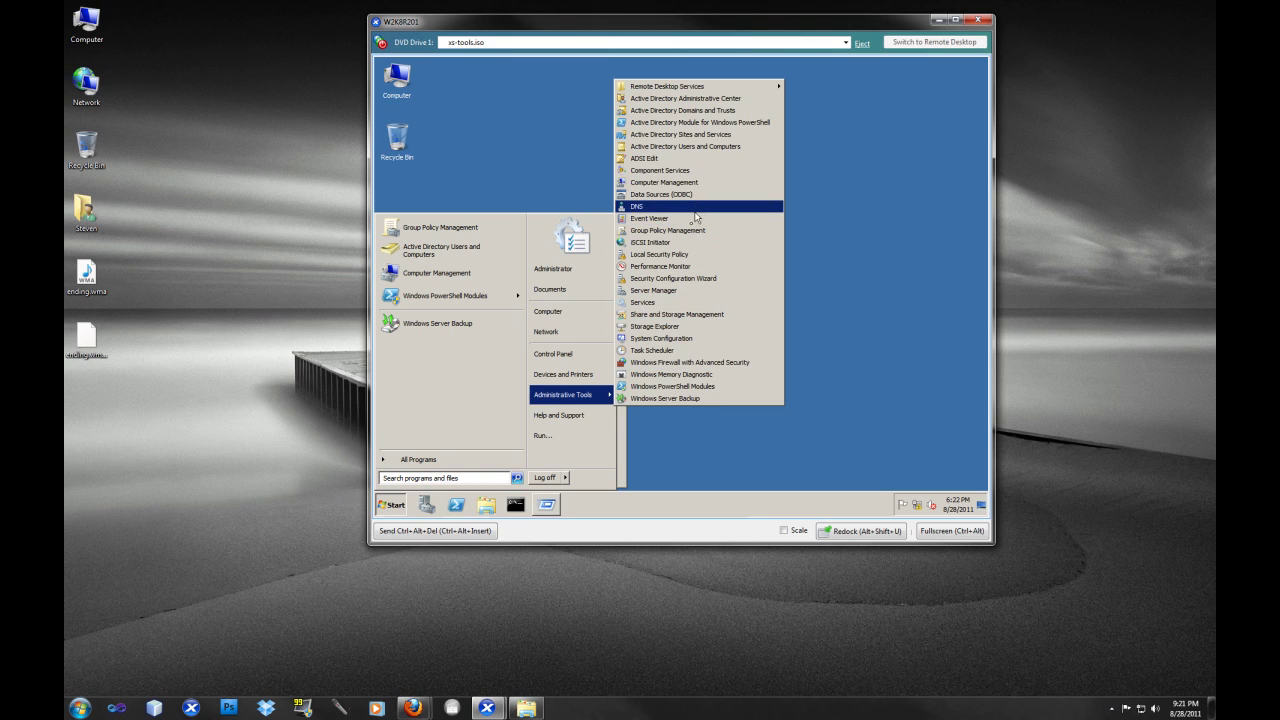
key("super+r")
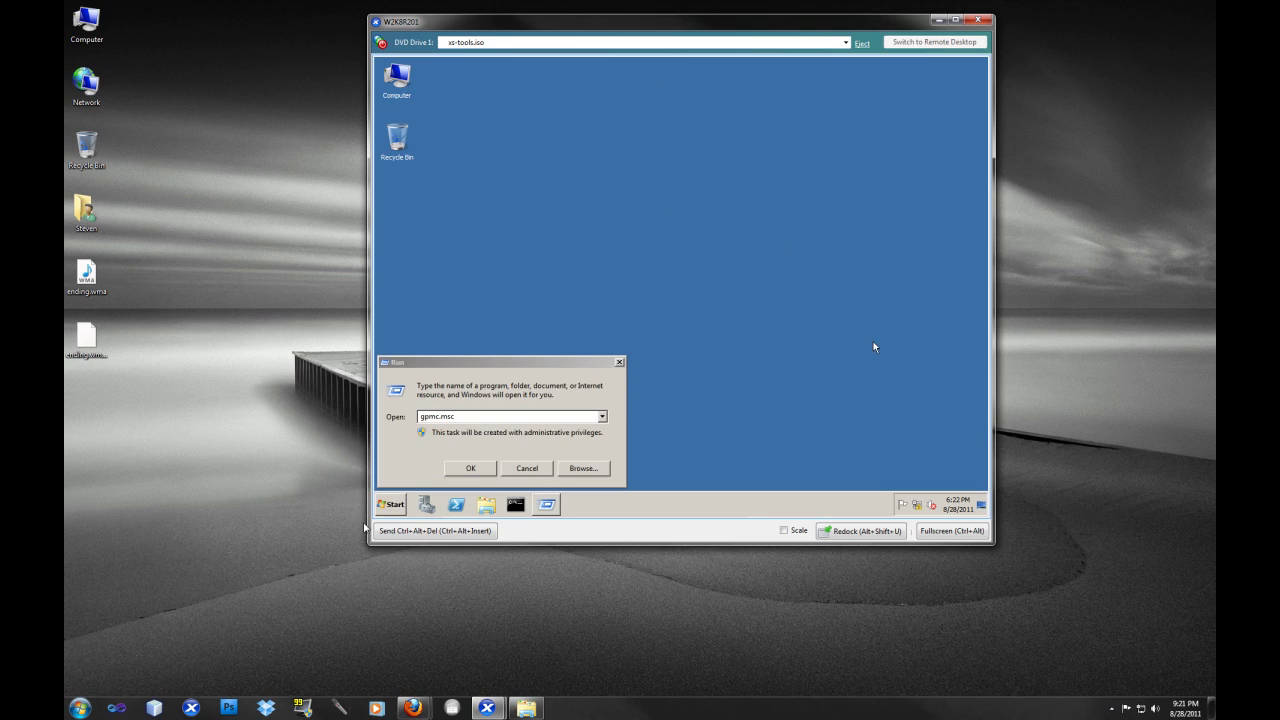
left_click(476, 417)
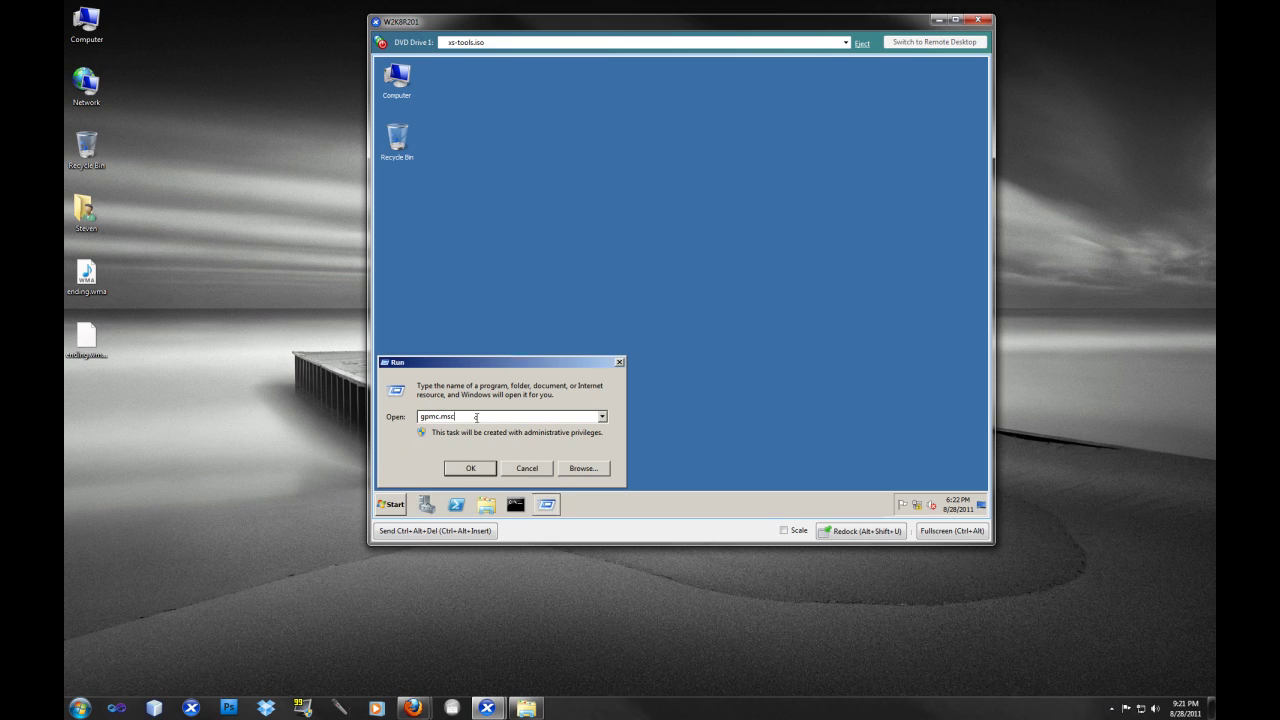
left_click_drag(476, 417, 418, 417)
left_click(470, 416)
left_click(481, 469)
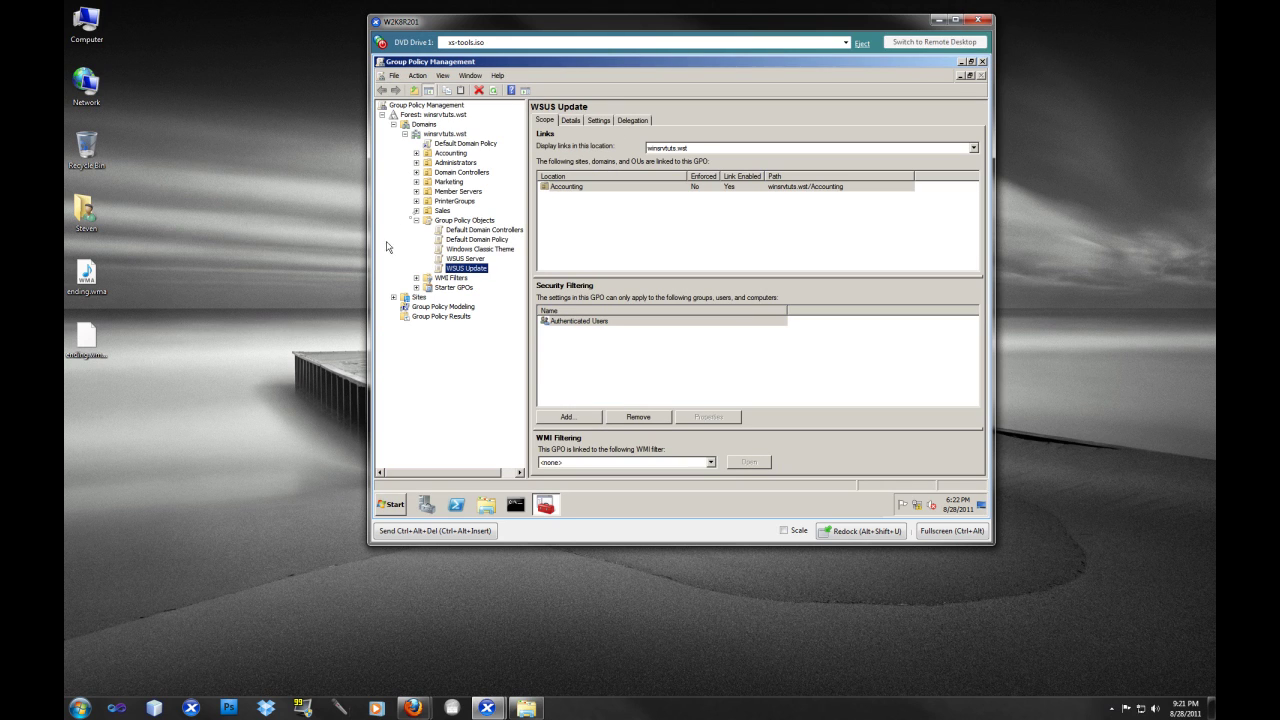
Review the existing group policy objects and their links, plus the Administrators and Marketing organizational units
left_click(452, 220)
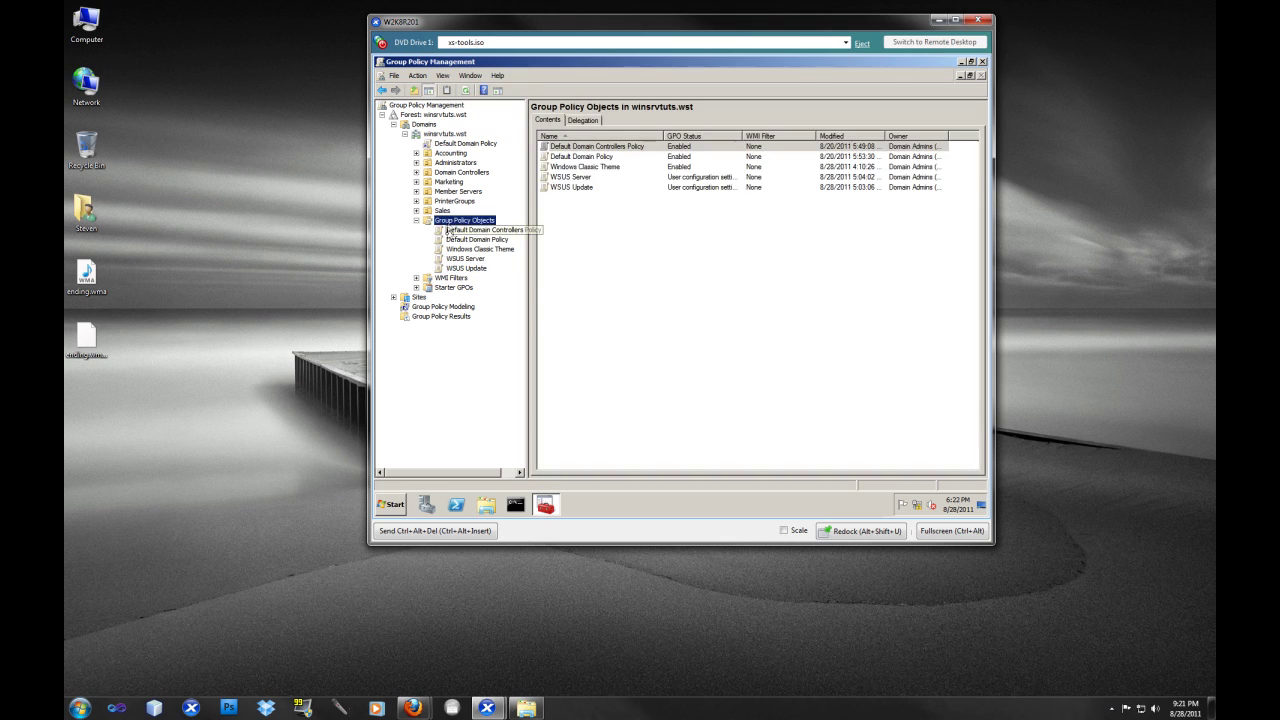
left_click(452, 230)
left_click(452, 240)
left_click(449, 247)
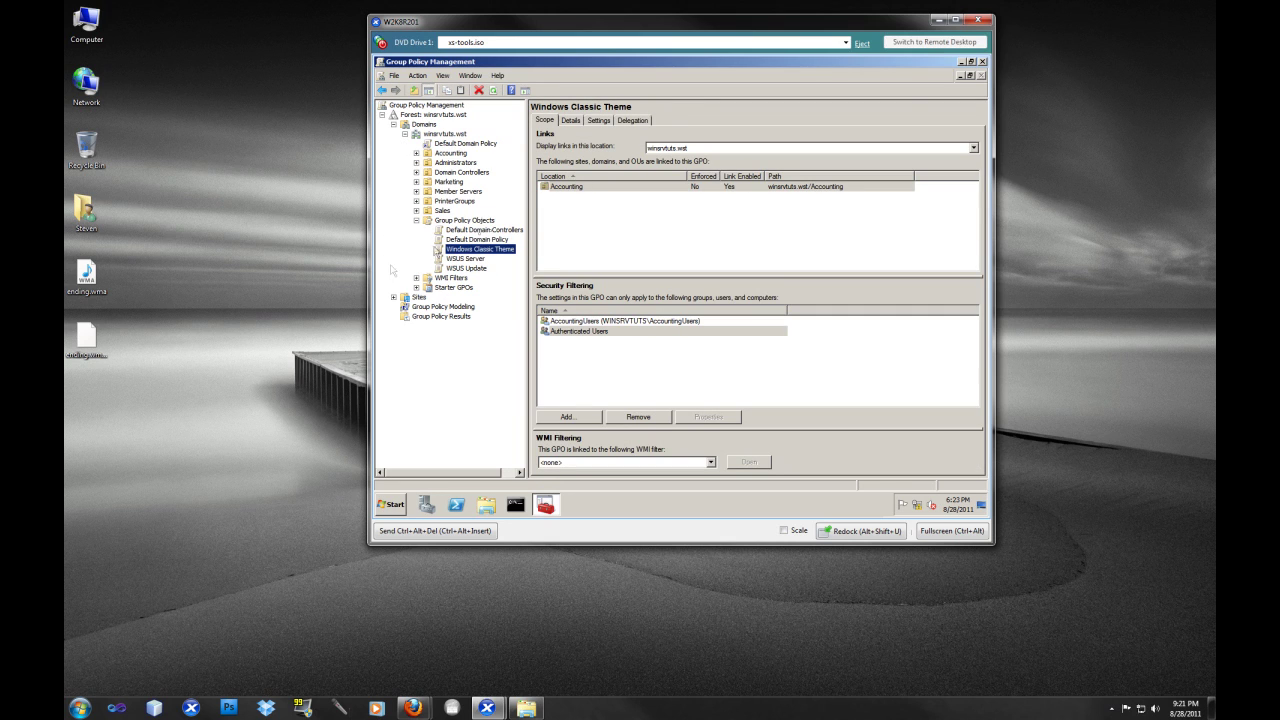
left_click(472, 260)
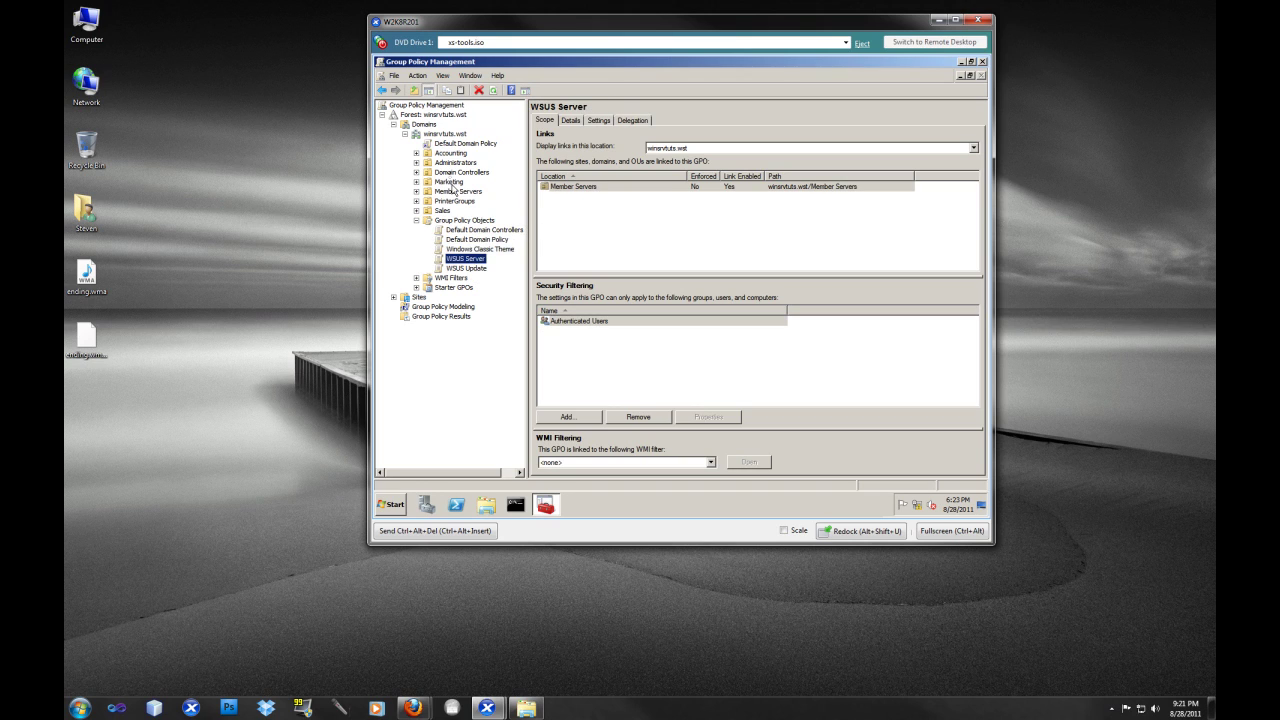
left_click(453, 163)
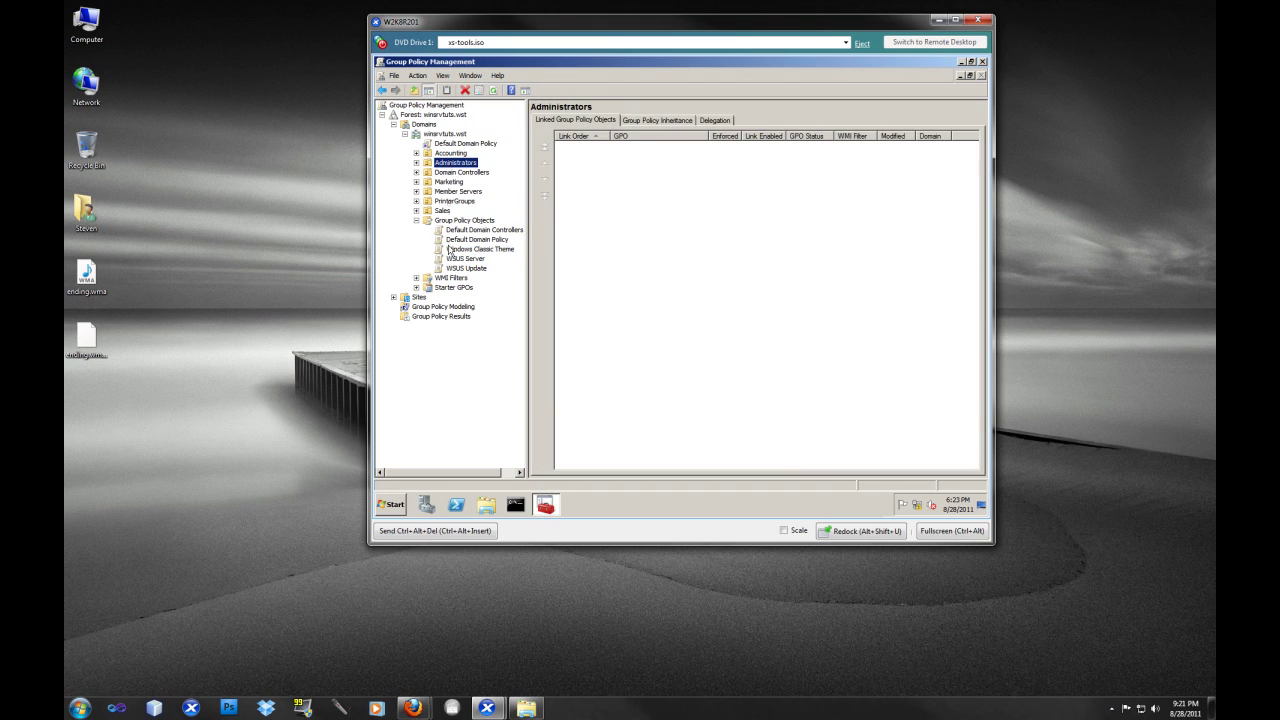
left_click(452, 182)
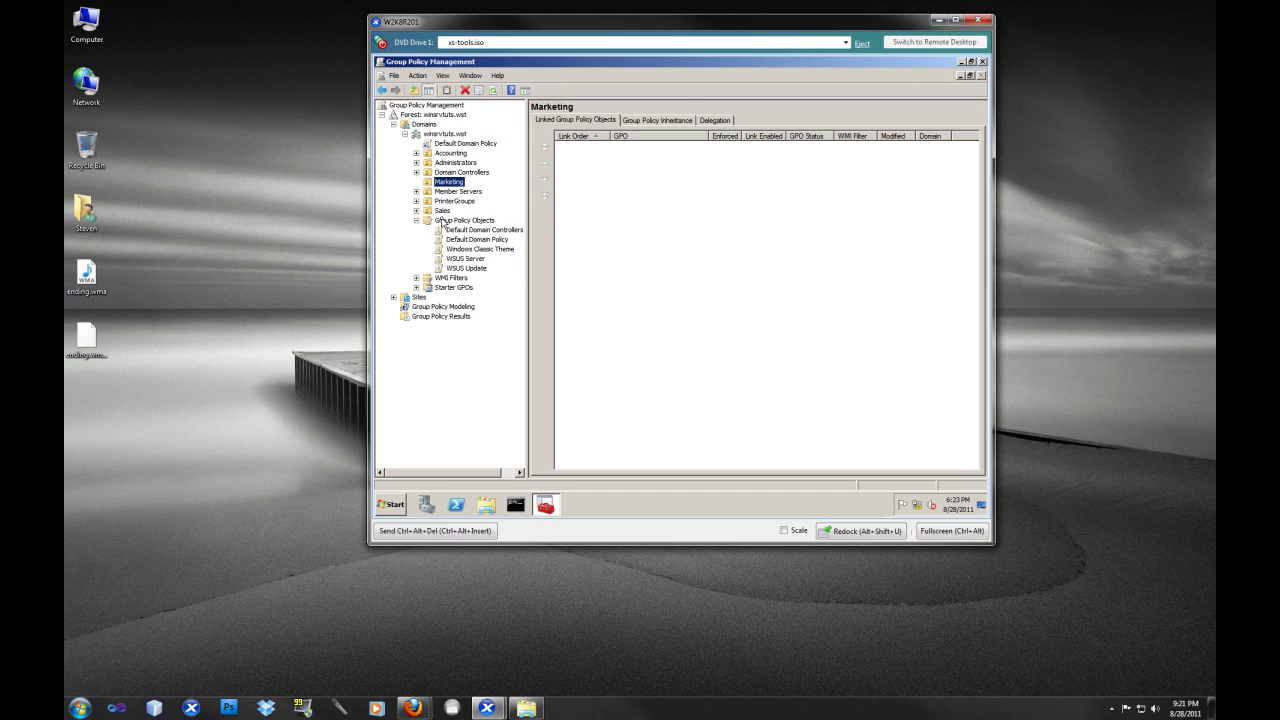
Create a new group policy object named "WSUS Marketing" in the Group Policy Objects container, without a starter GPO, and select it
left_click(444, 221)
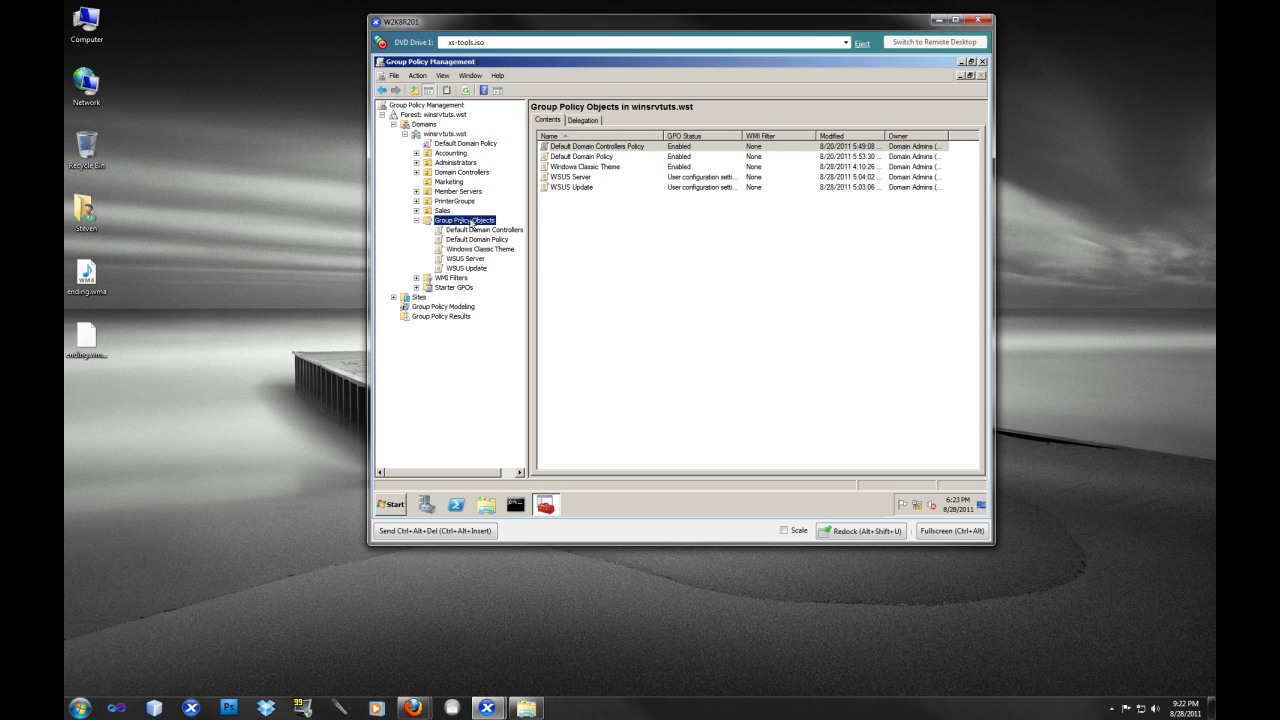
right_click(462, 227)
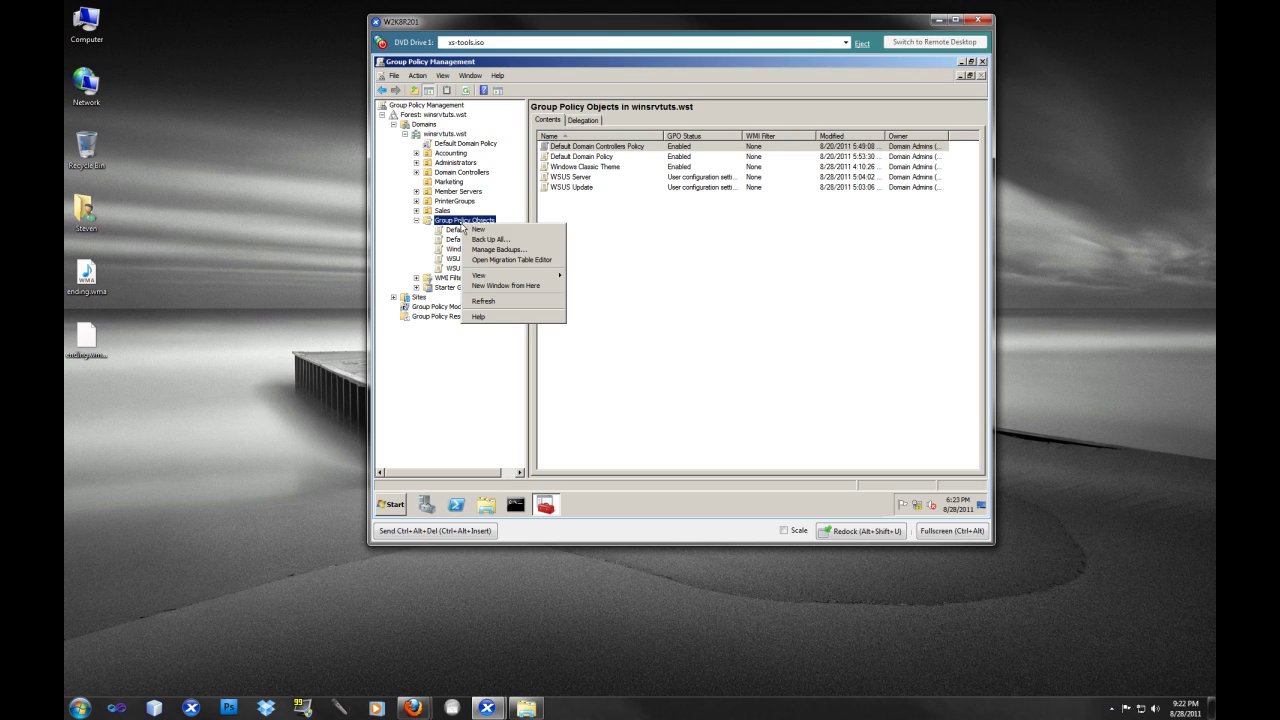
left_click(482, 226)
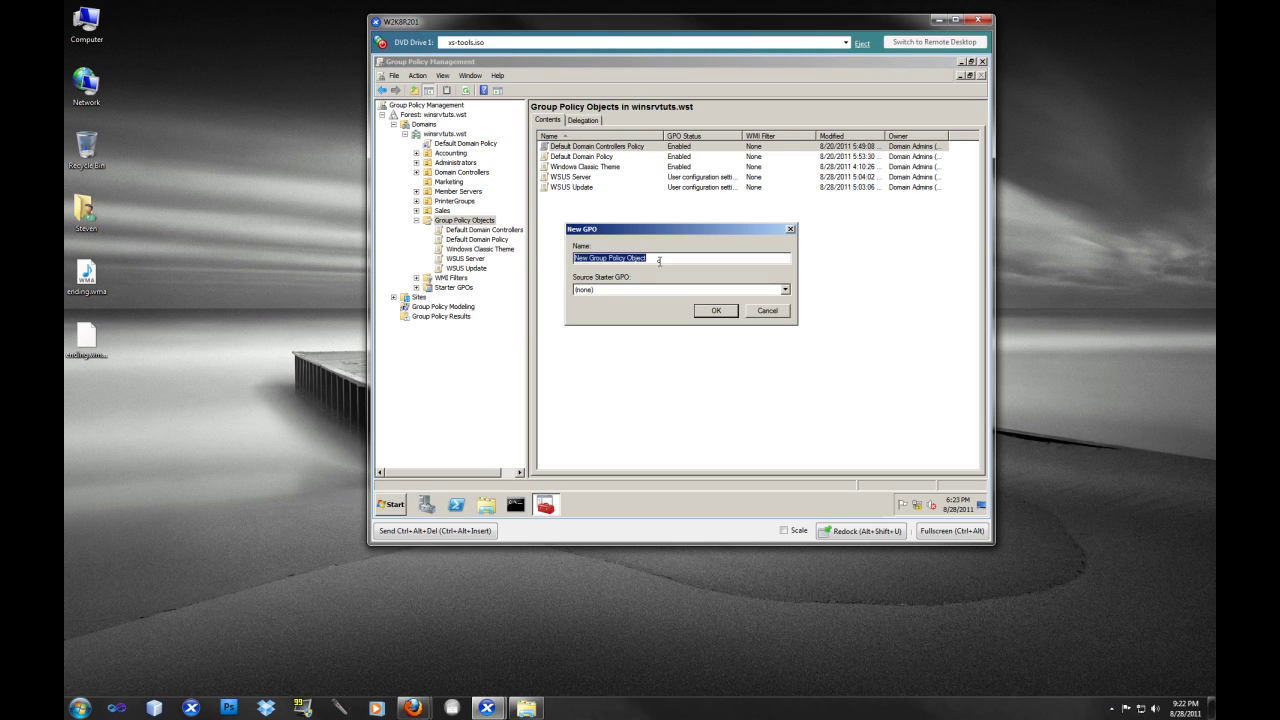
type("WSUS Marketing")
left_click(702, 314)
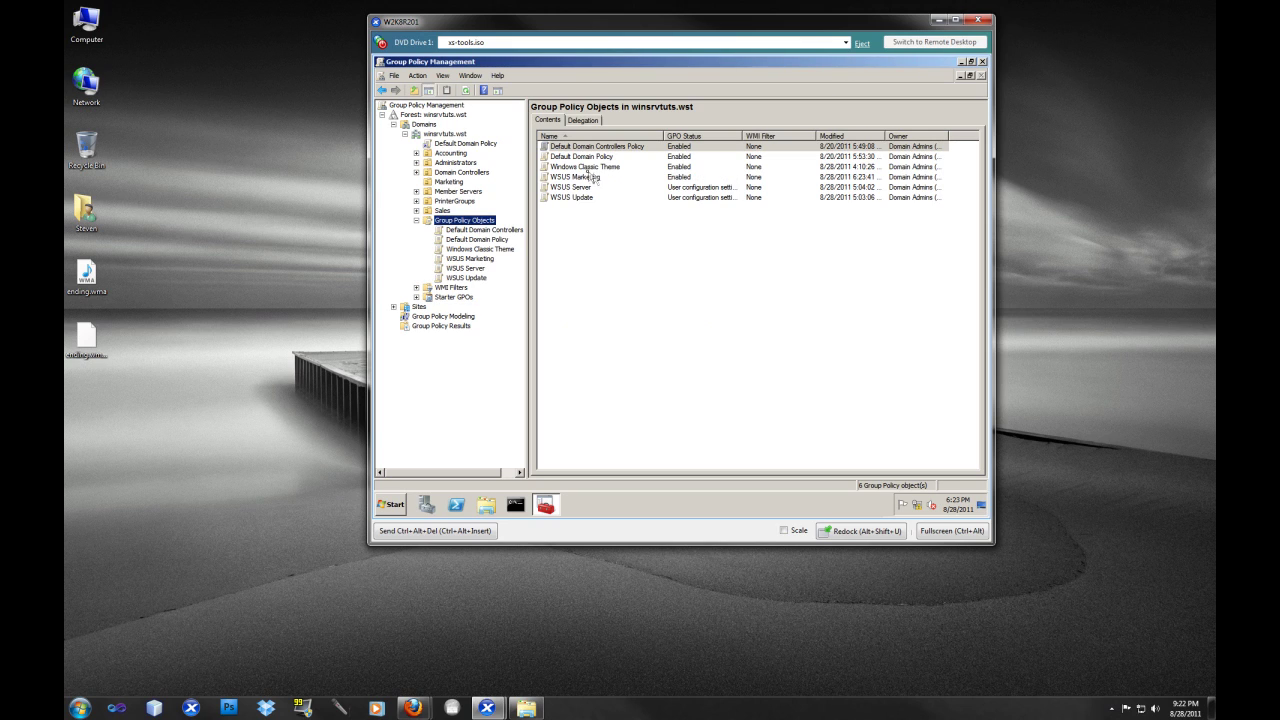
left_click(564, 180)
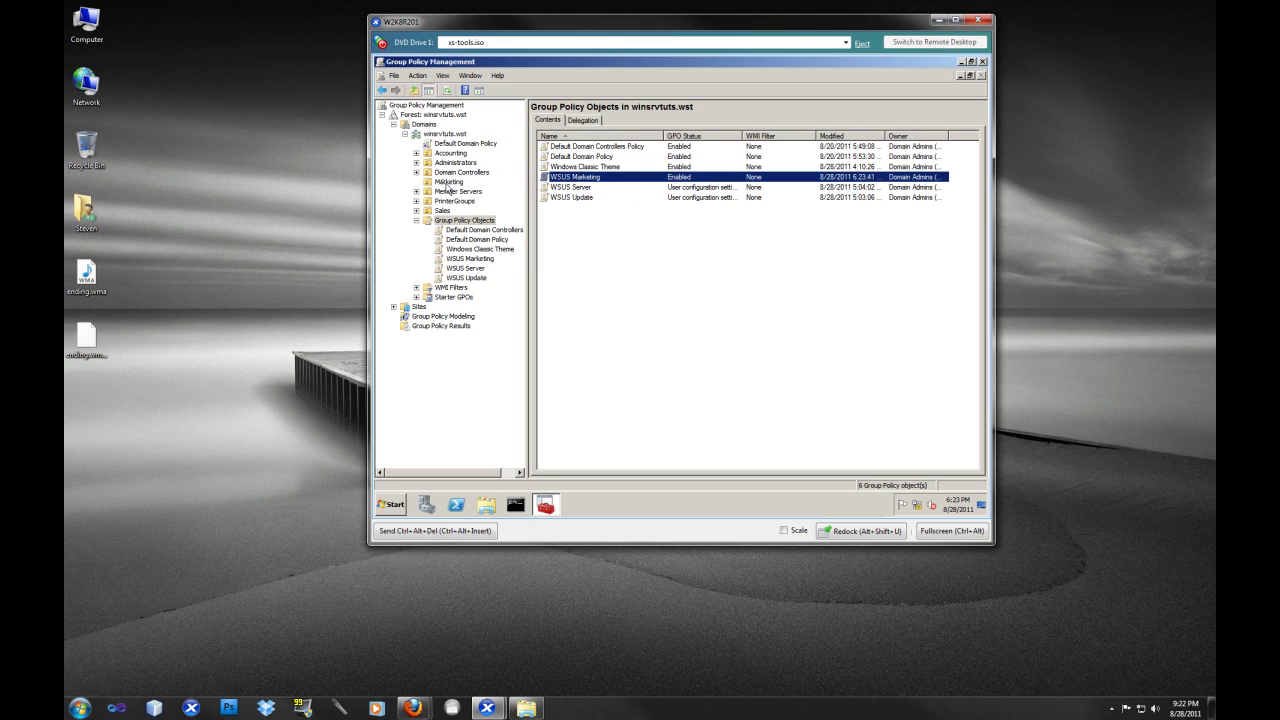
Link the existing WSUS Marketing GPO to the Marketing organizational unit
left_click(446, 182)
right_click(447, 183)
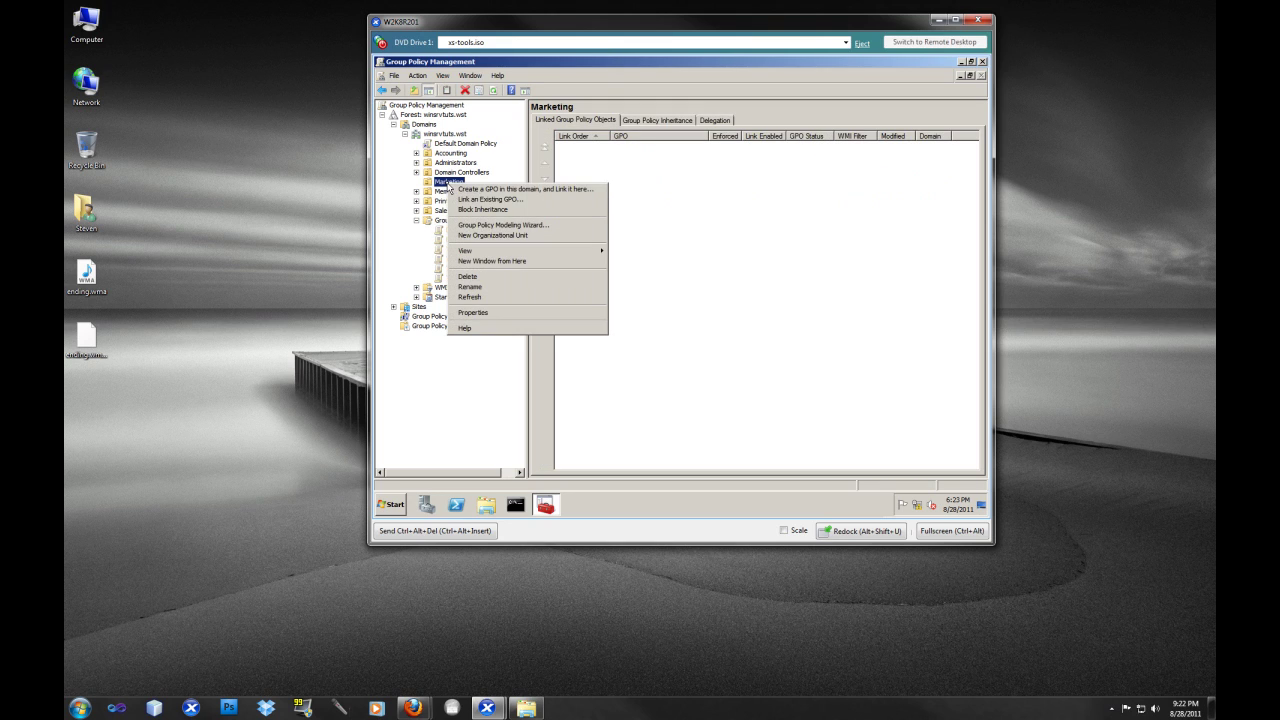
left_click(510, 200)
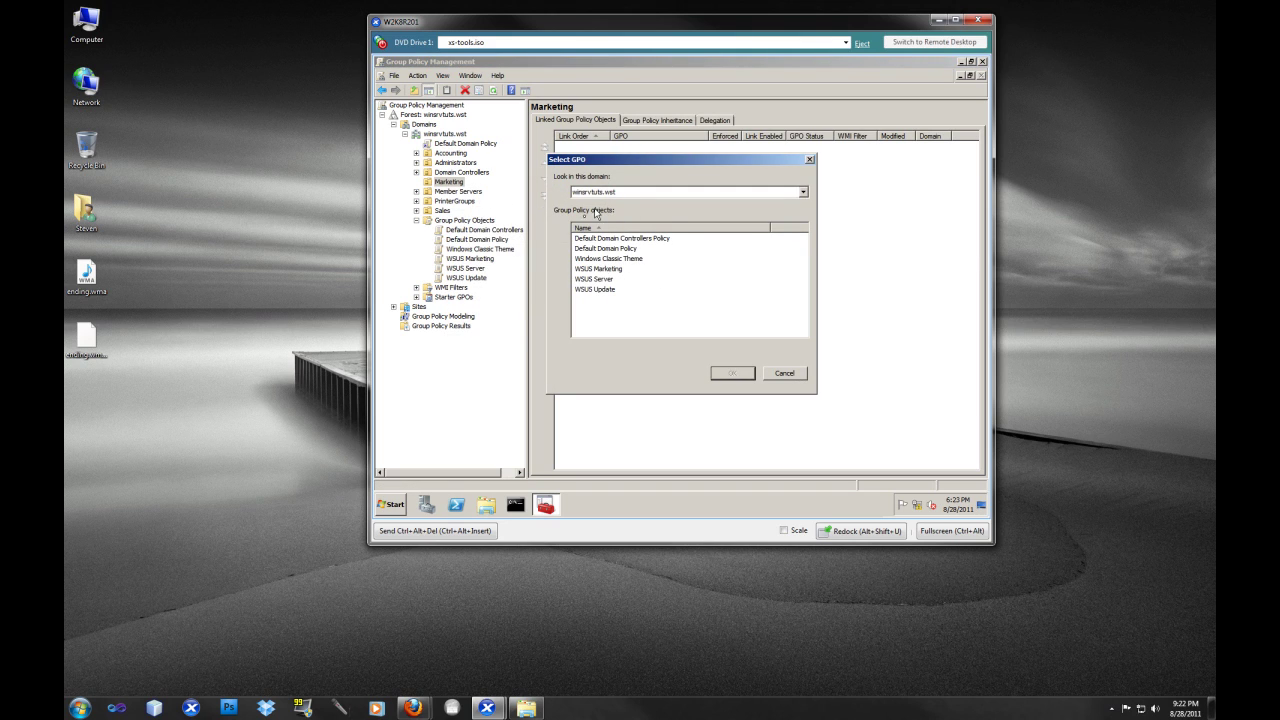
left_click(593, 270)
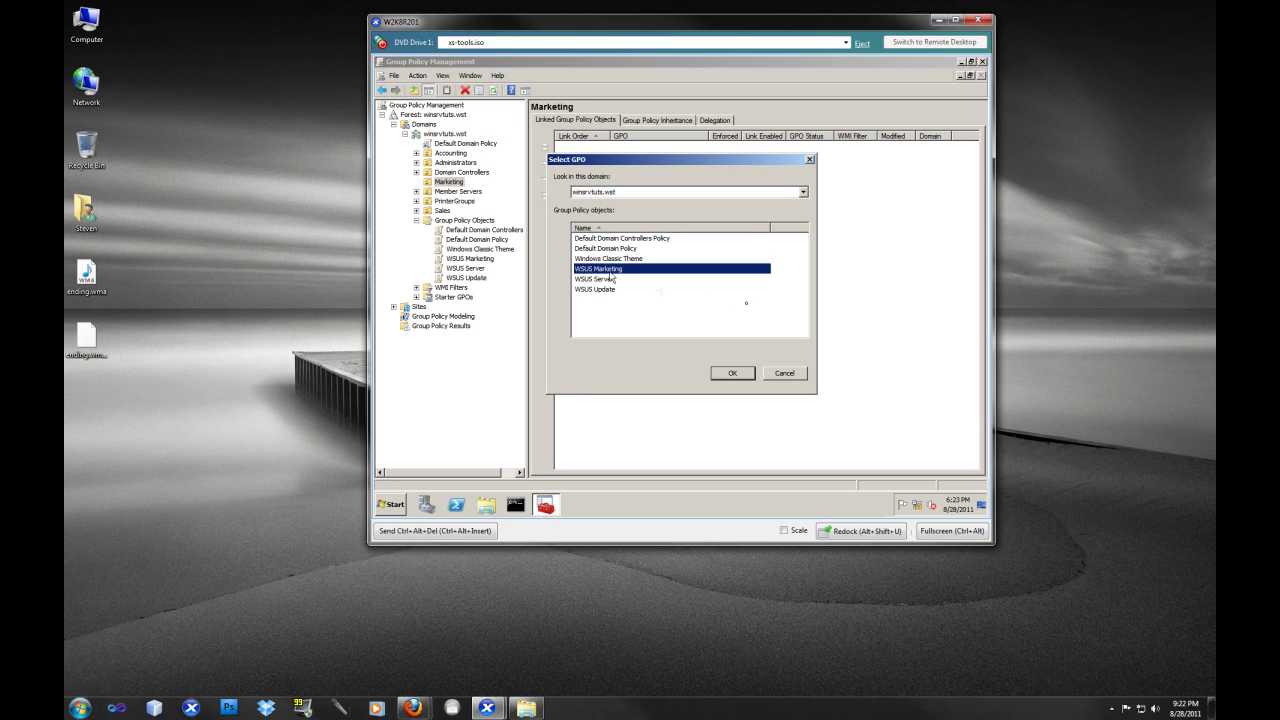
left_click(735, 374)
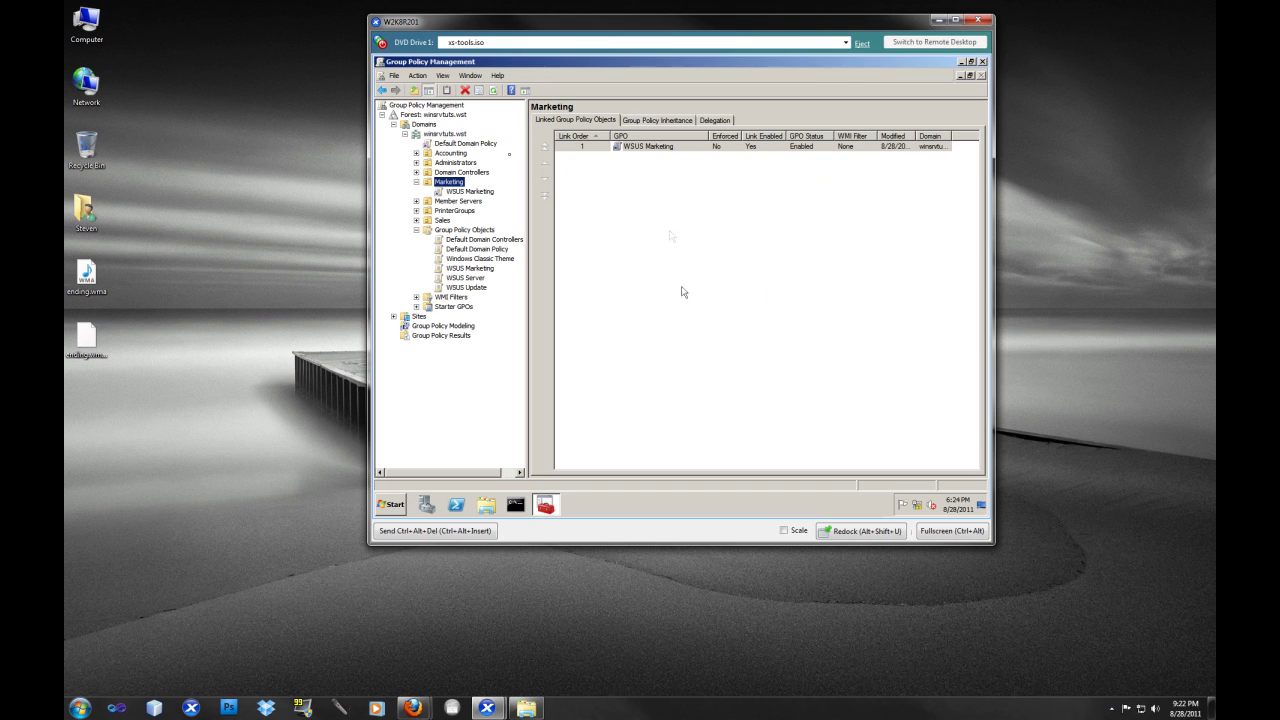
Open the WSUS Marketing GPO linked under Marketing for editing and maximize the Group Policy Management Editor
left_click(462, 190)
left_click(455, 182)
left_click(474, 192)
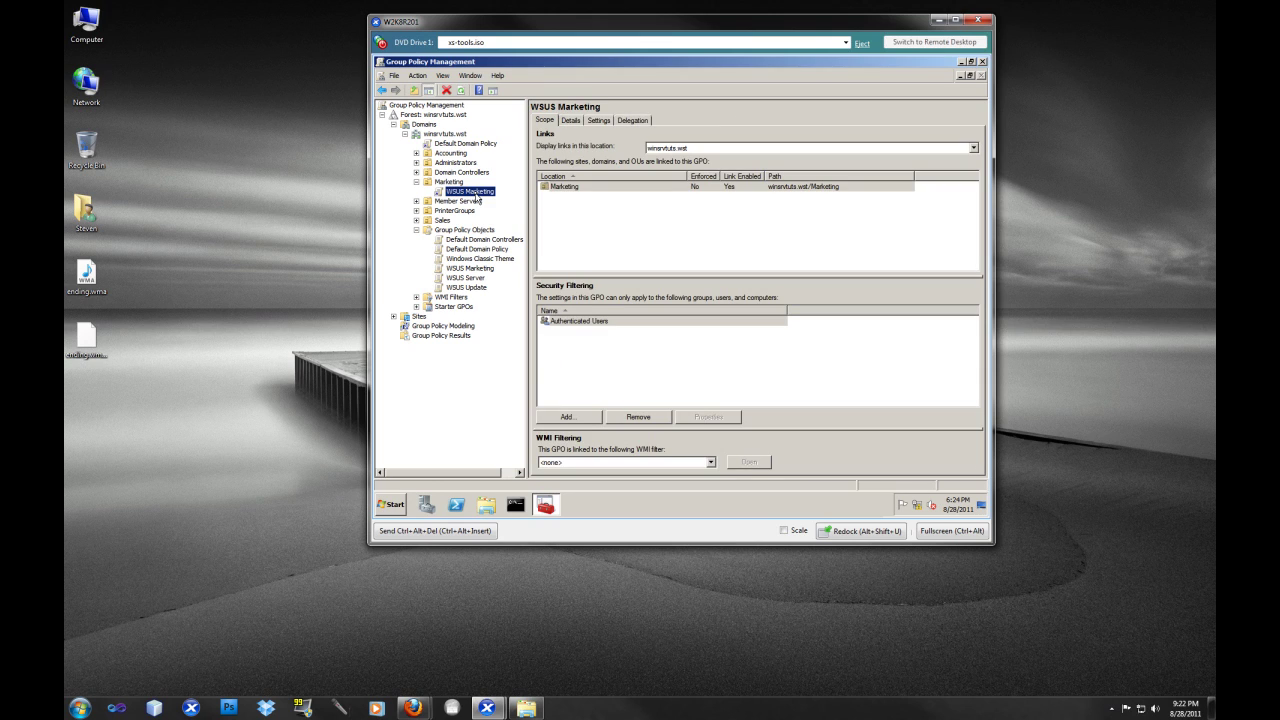
right_click(478, 199)
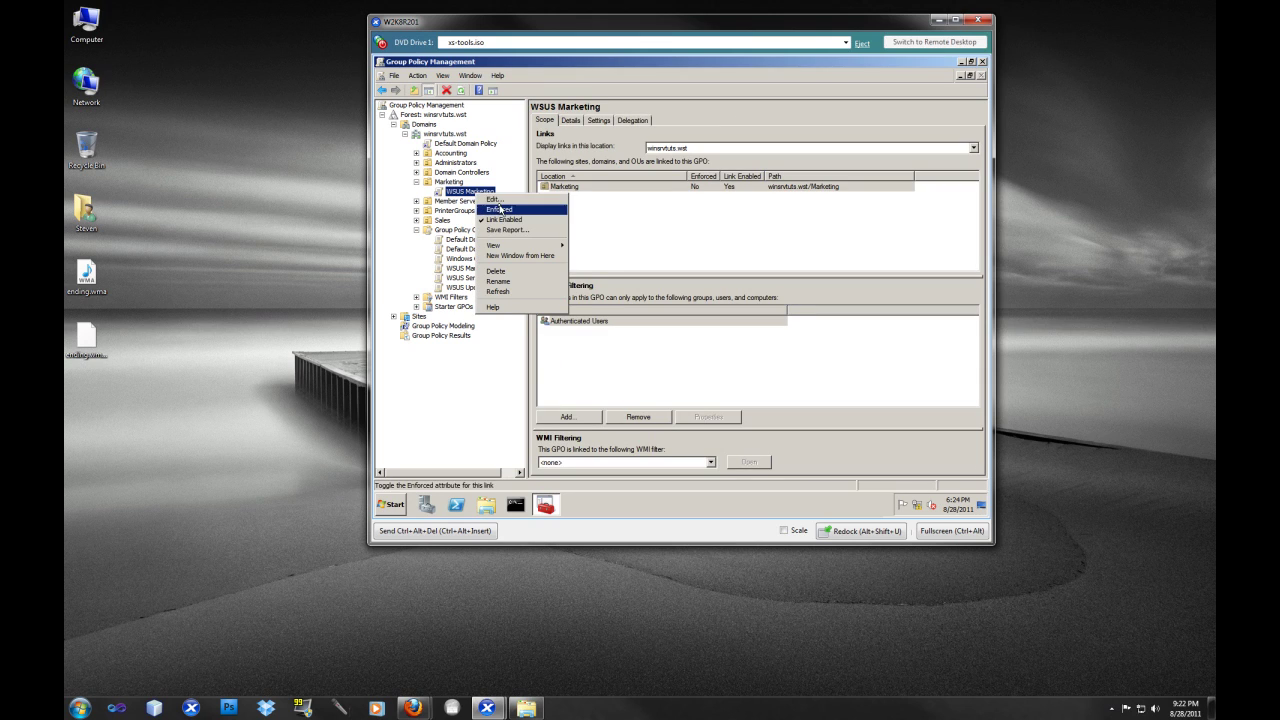
left_click(501, 202)
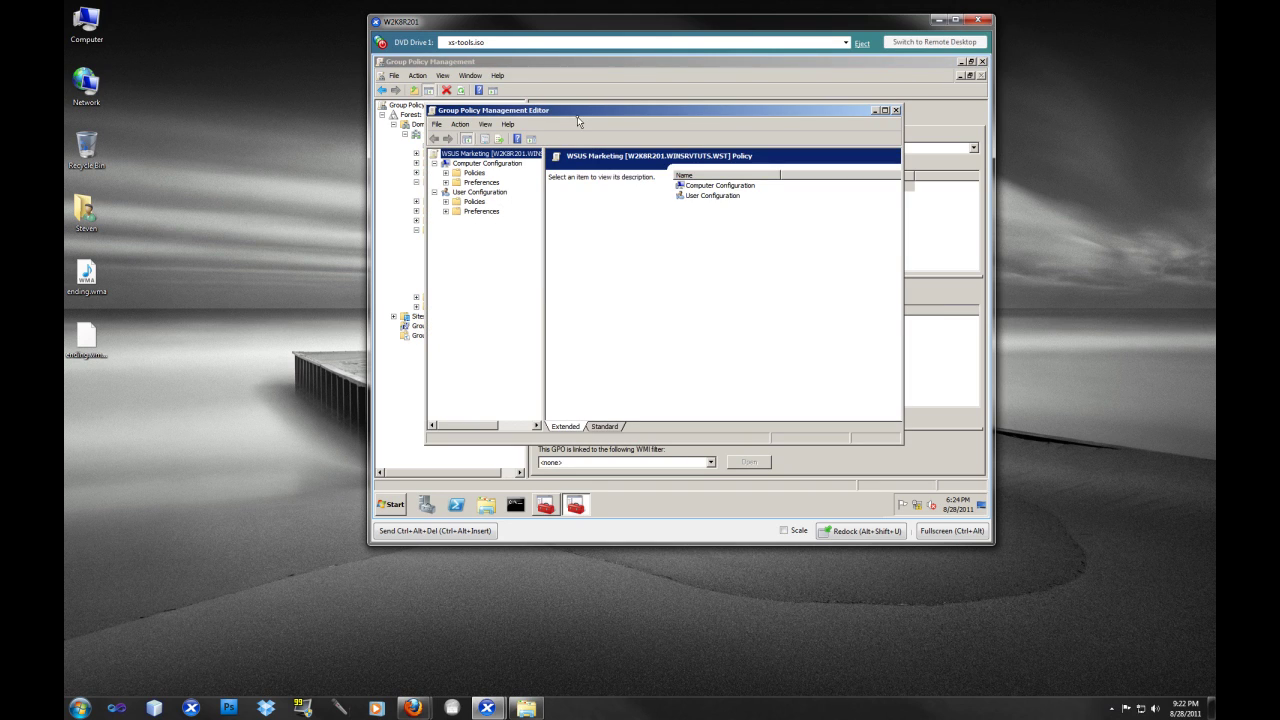
double_click(579, 112)
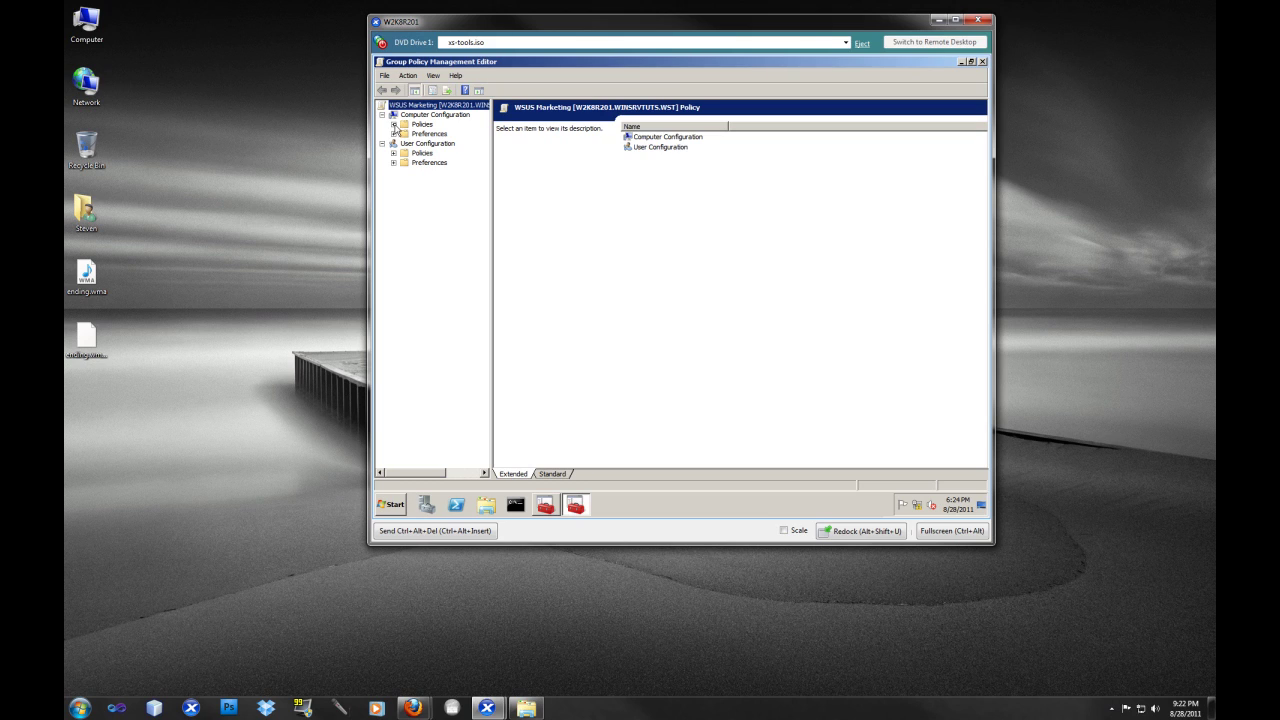
Under Computer Configuration policies, expand Windows Settings with its Security Settings, and Administrative Templates with its Windows Components
left_click(394, 125)
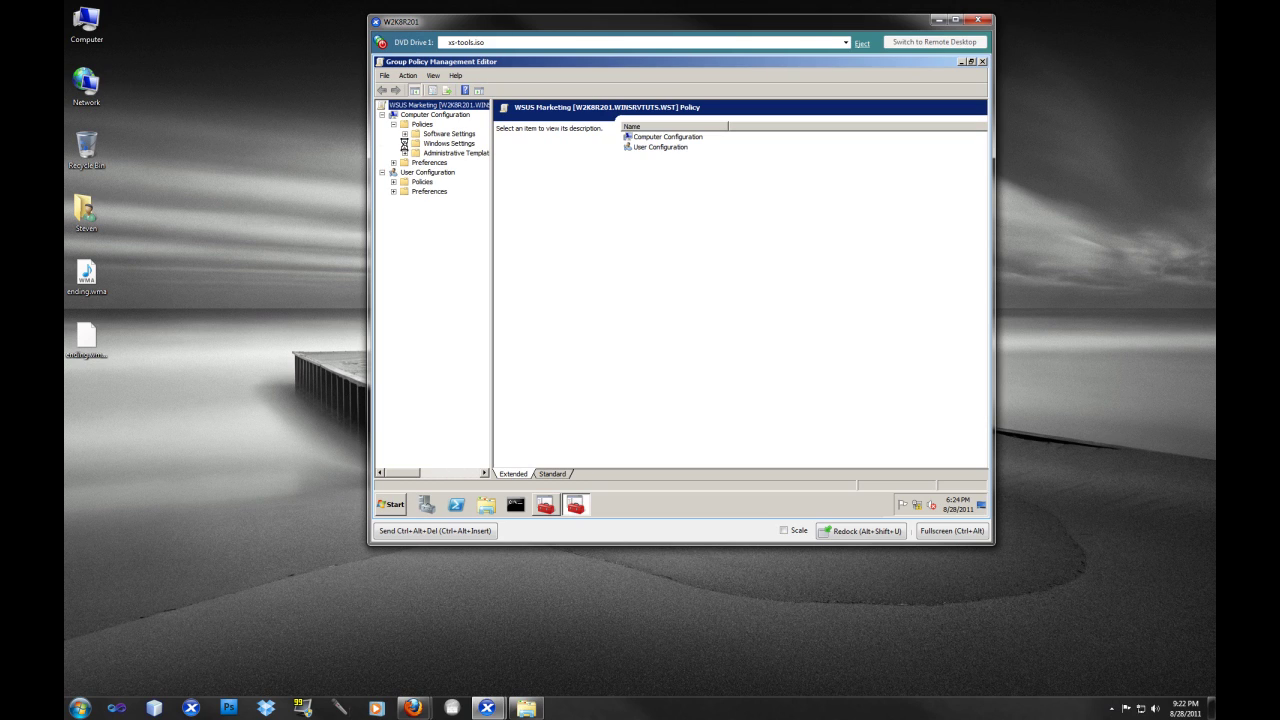
left_click(405, 143)
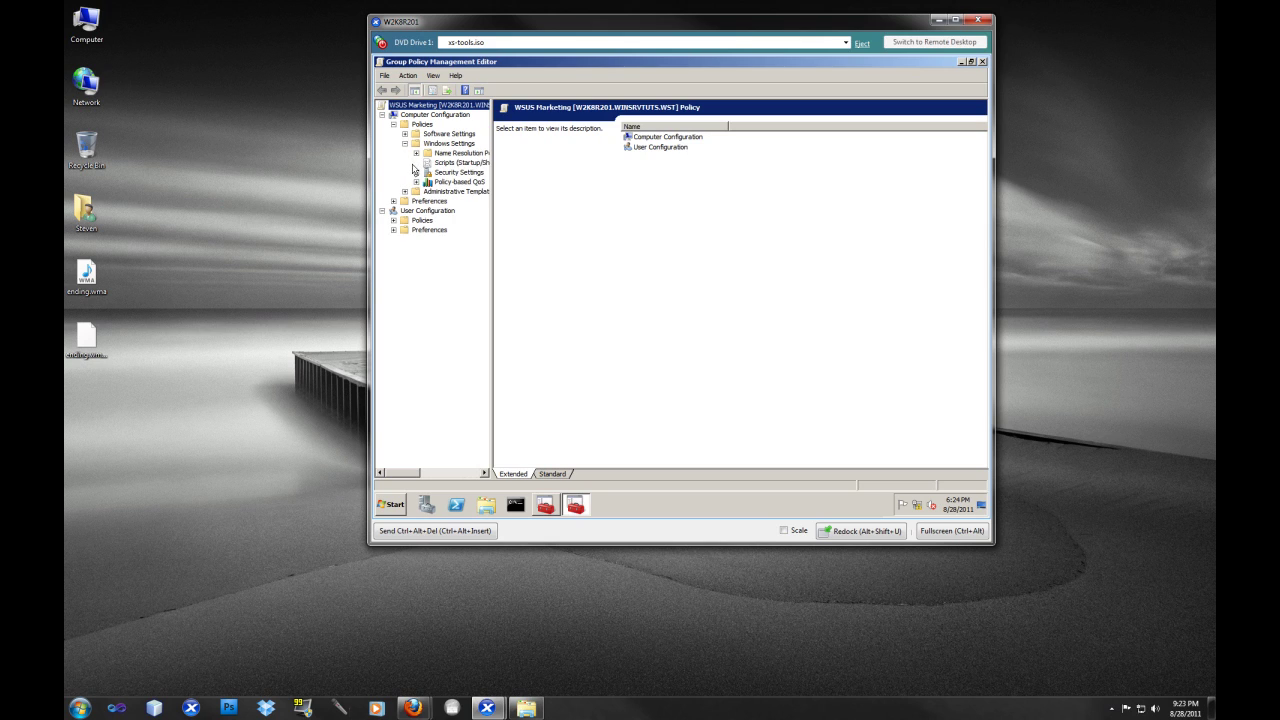
left_click(417, 173)
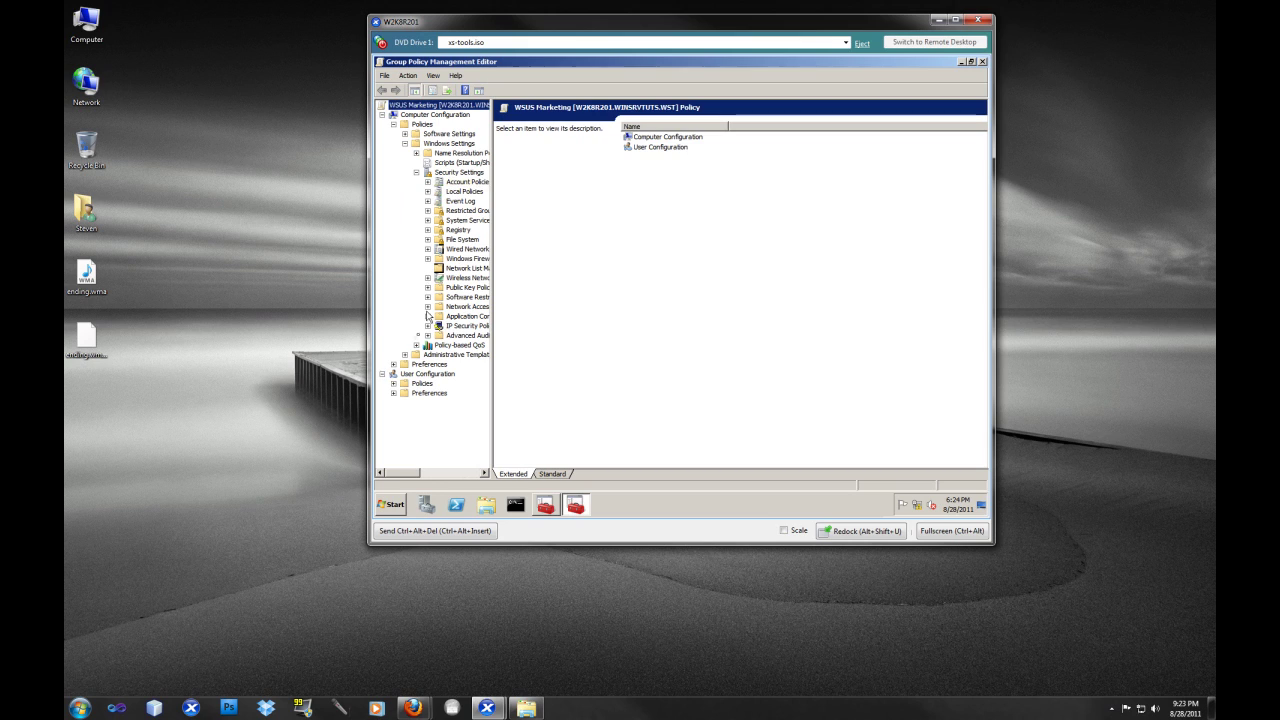
left_click(406, 356)
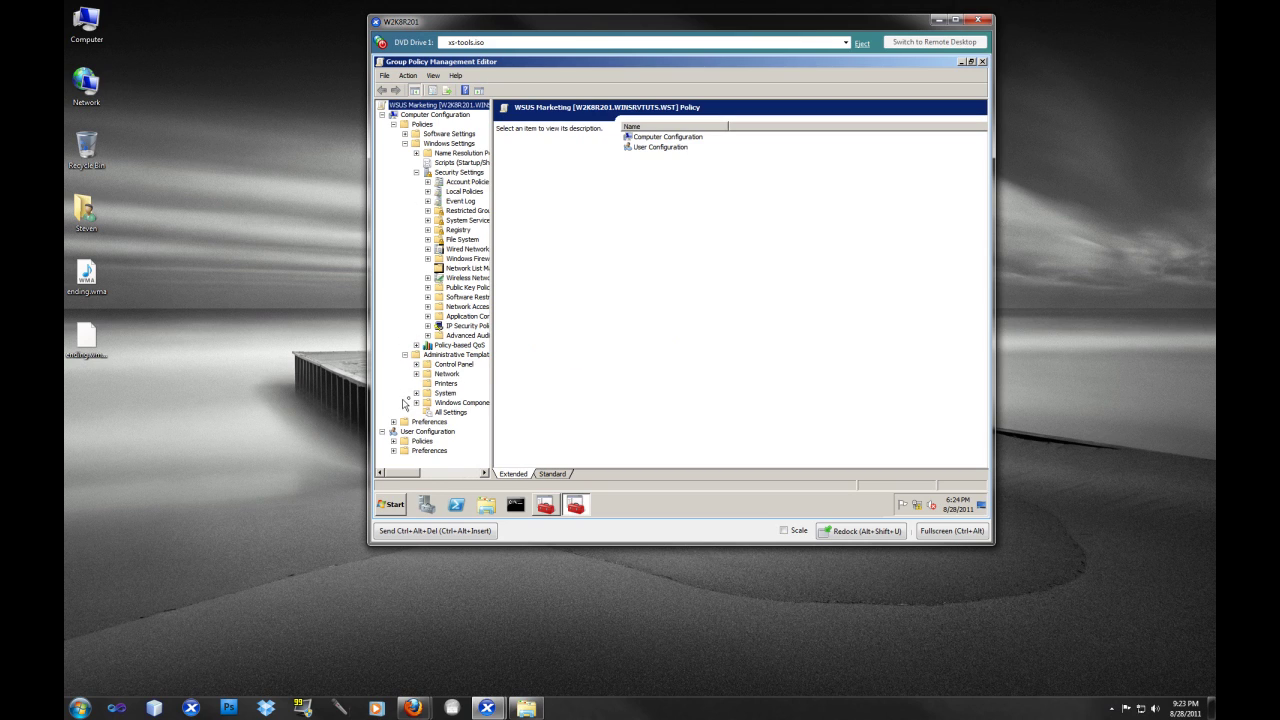
left_click(418, 403)
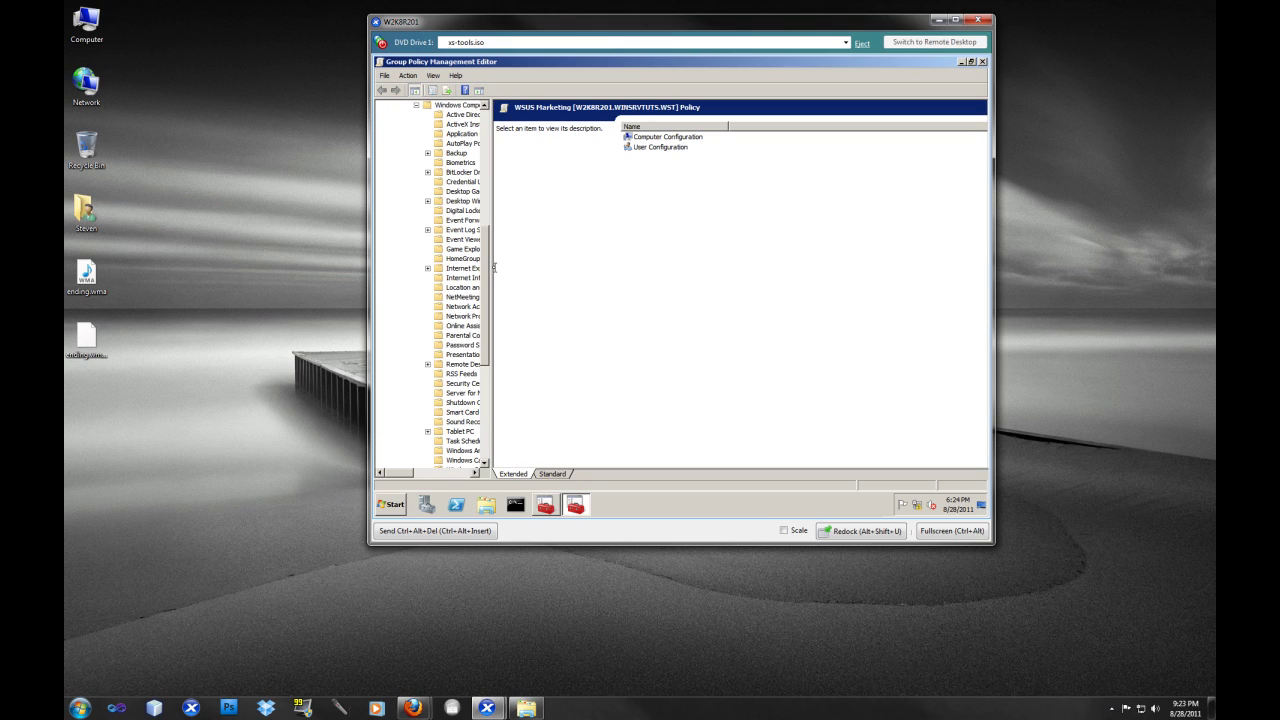
Widen the policy tree, collapse Security Settings, and show the Windows Update policies under Windows Components in the Standard view
left_click_drag(491, 267, 501, 153)
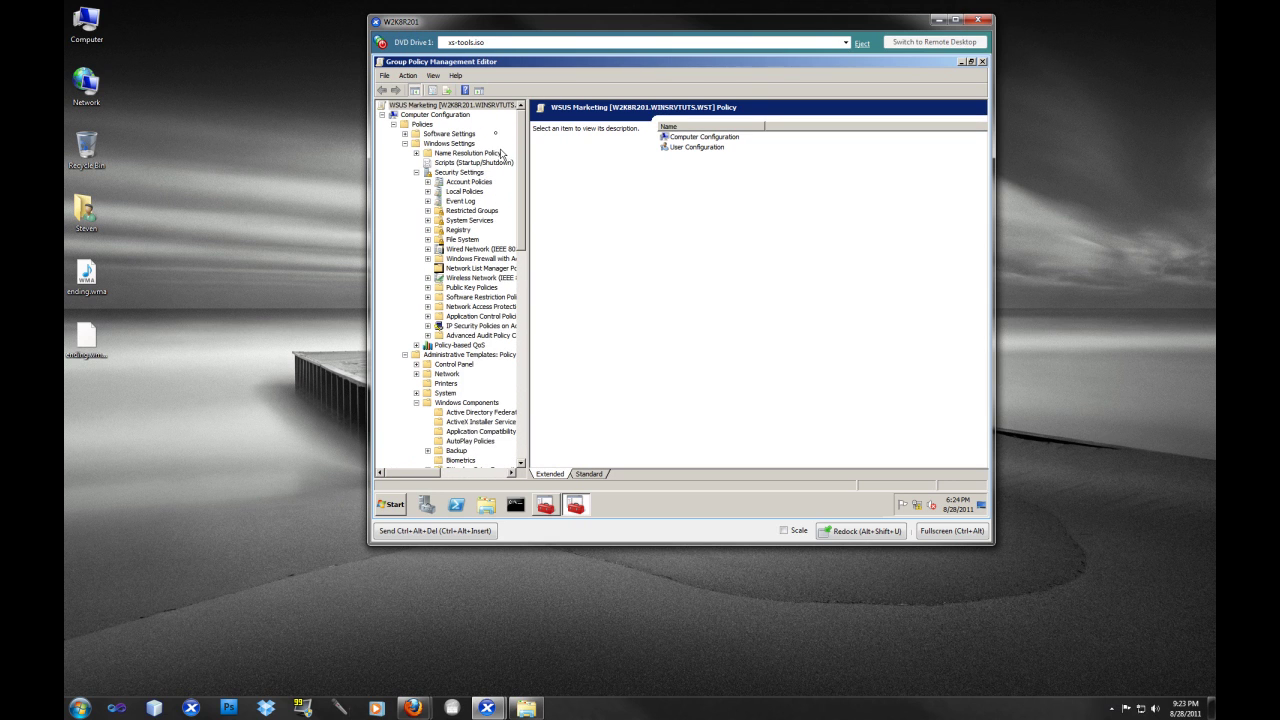
left_click(417, 173)
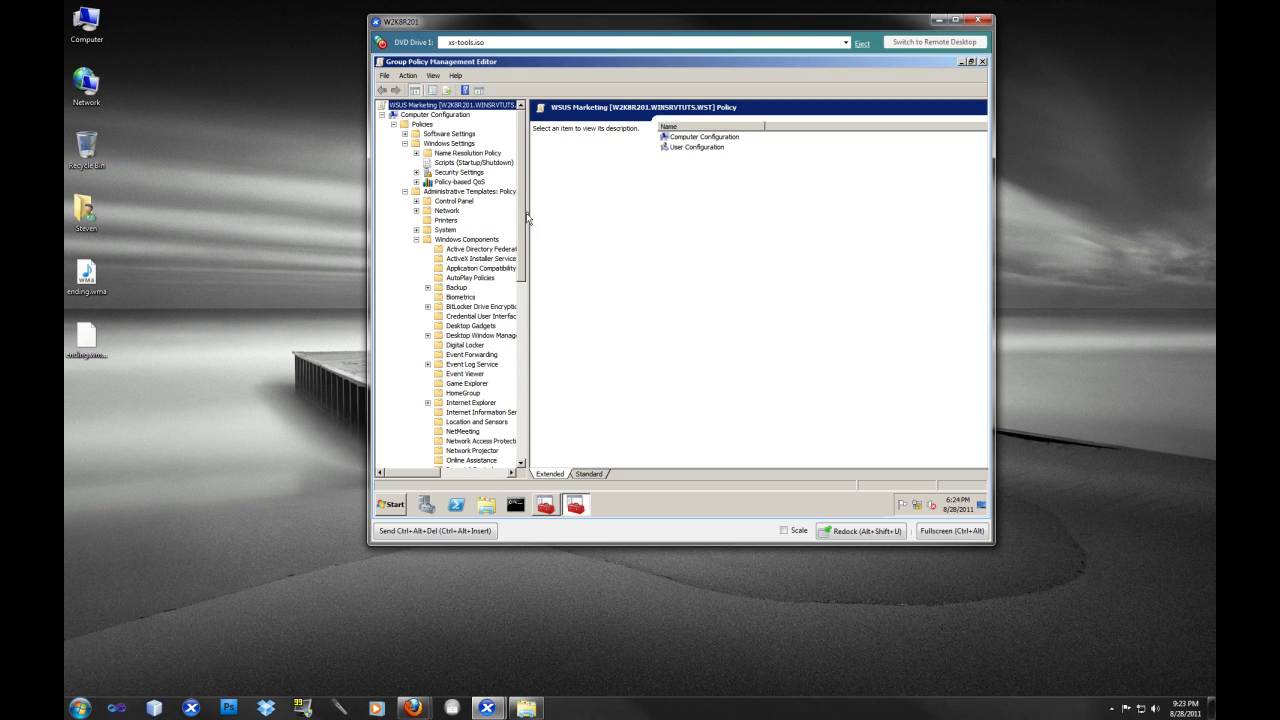
left_click_drag(527, 212, 547, 213)
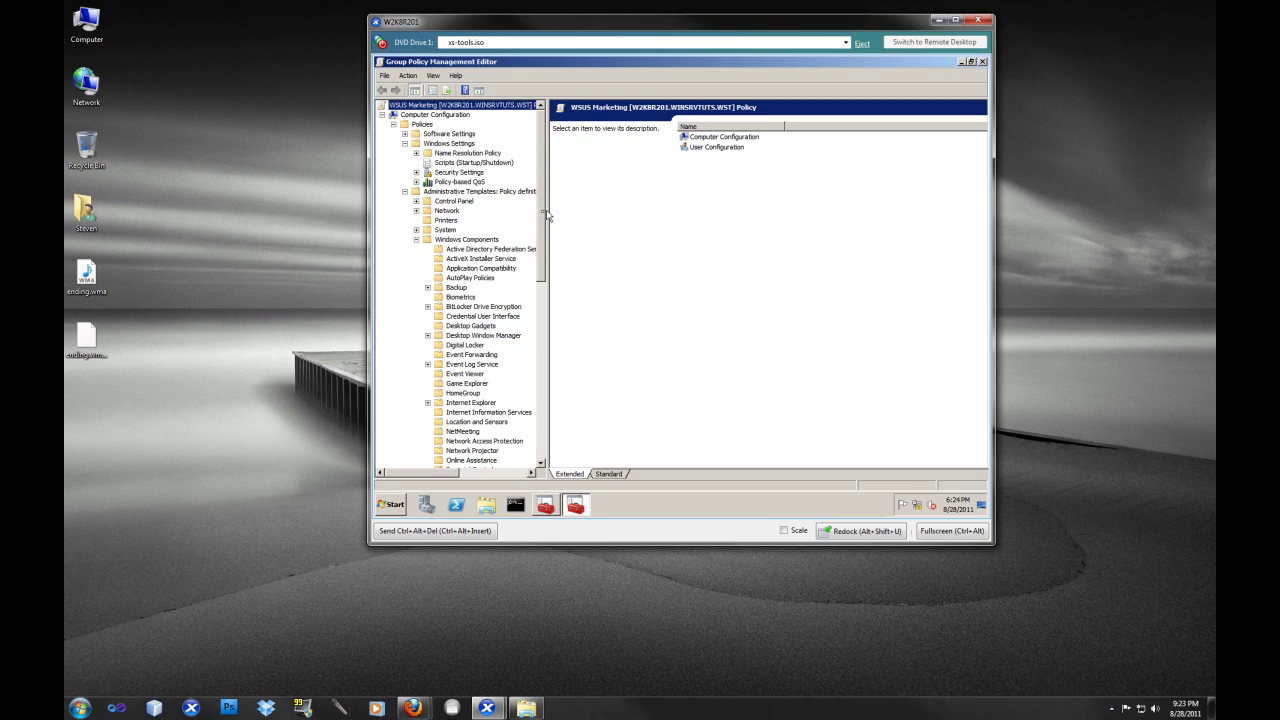
scroll(533, 300, "down", 5)
scroll(533, 328, "down", 5)
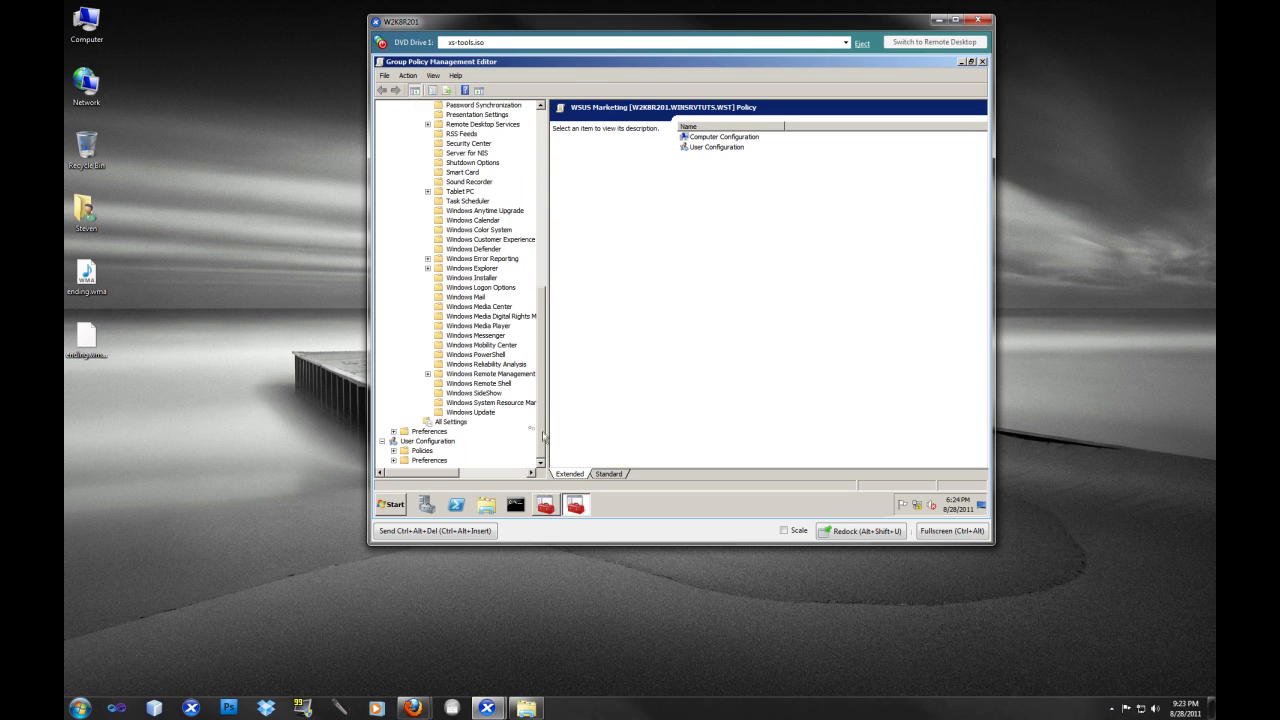
left_click(482, 414)
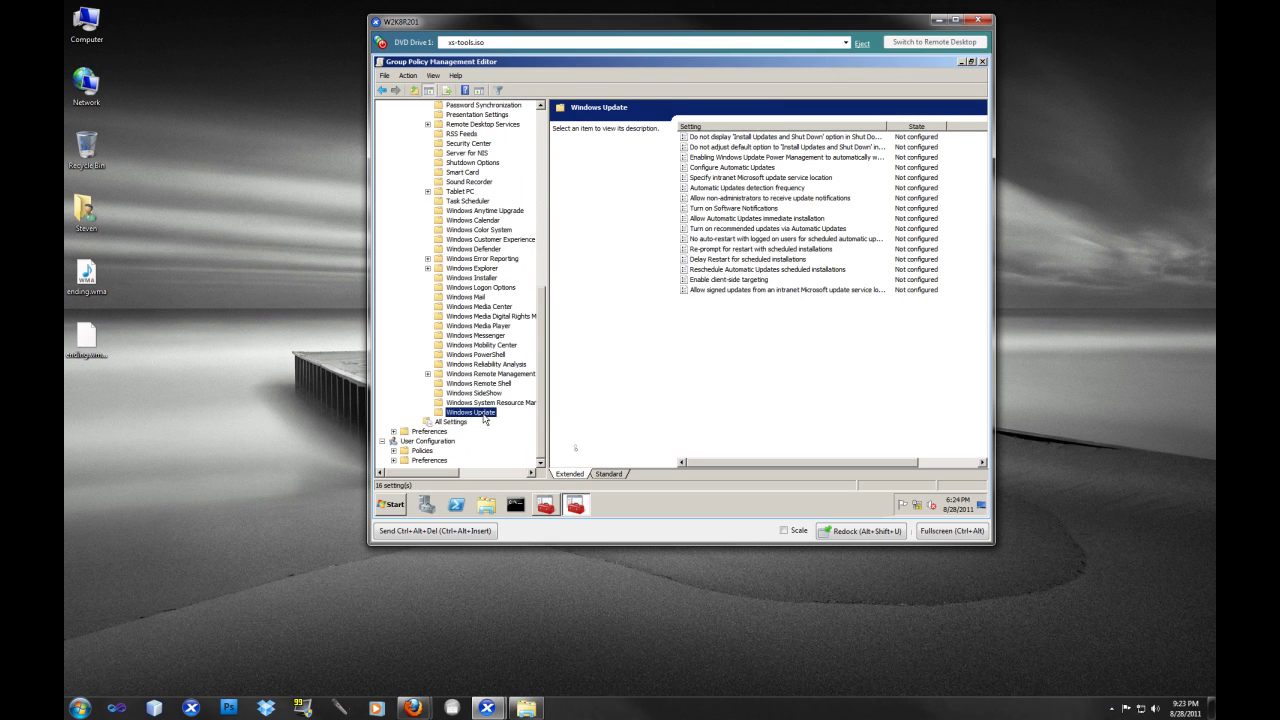
left_click(609, 474)
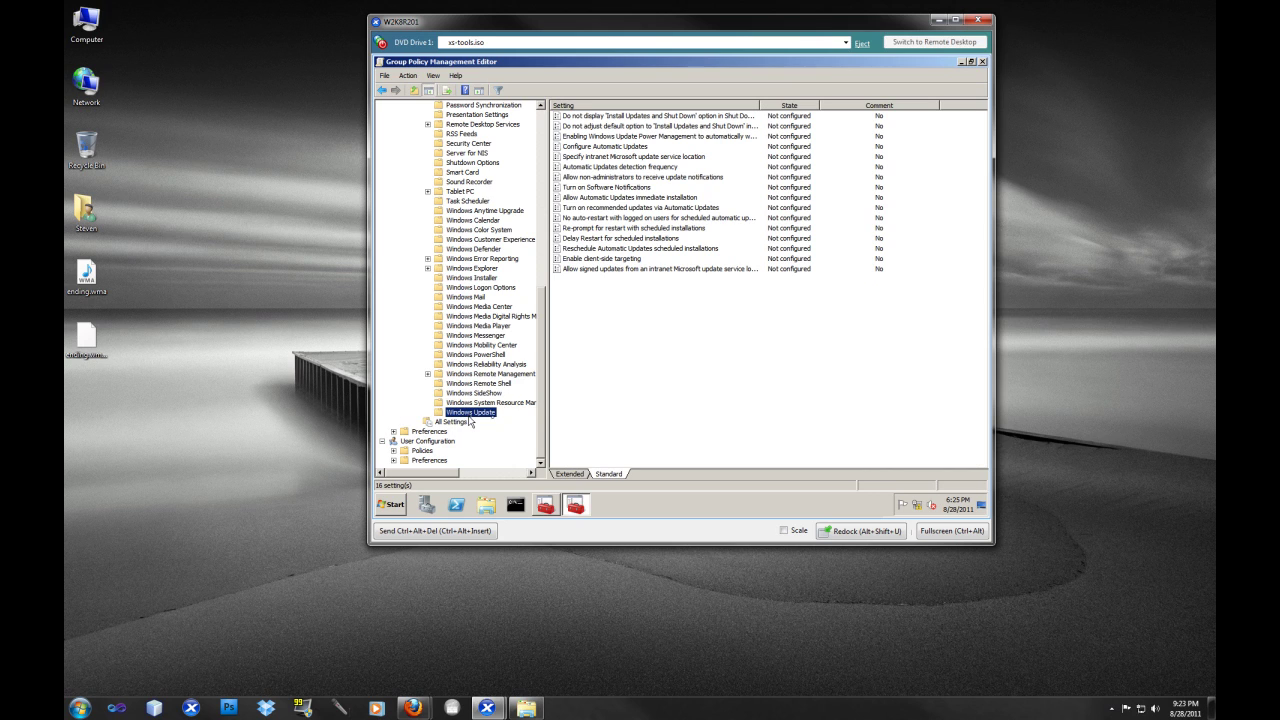
left_click_drag(541, 422, 548, 167)
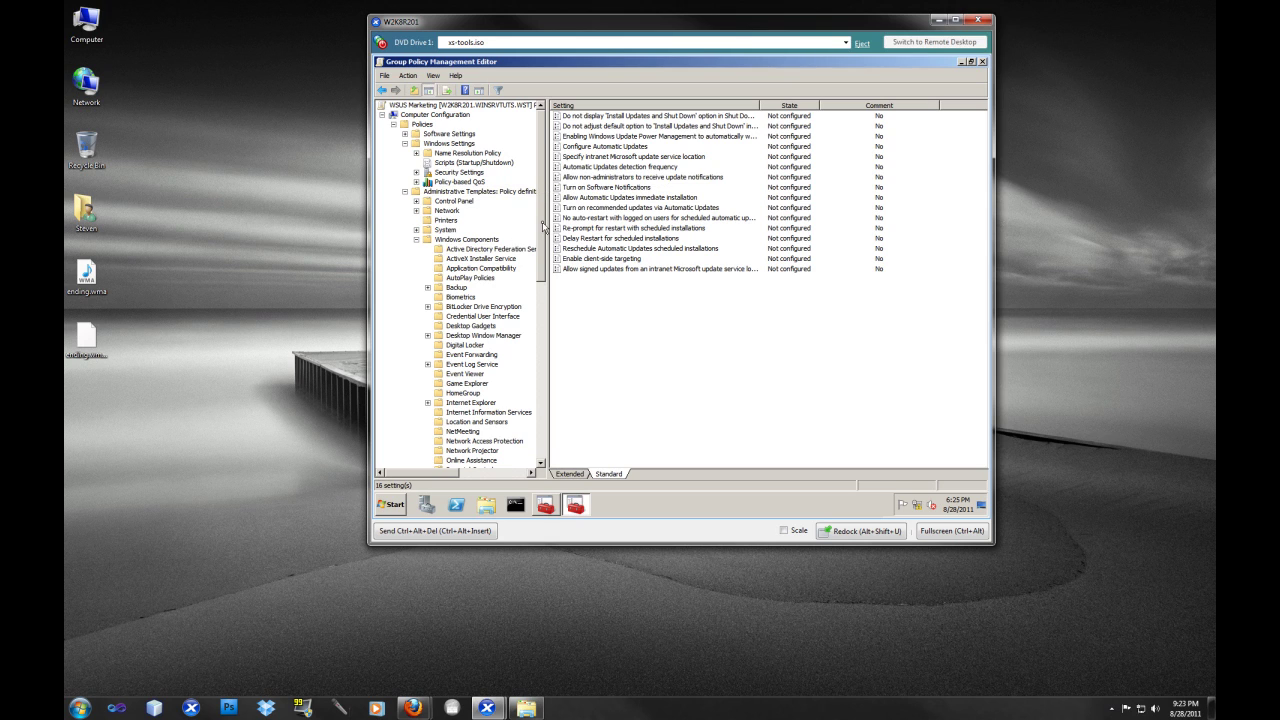
scroll(502, 420, "down", 12)
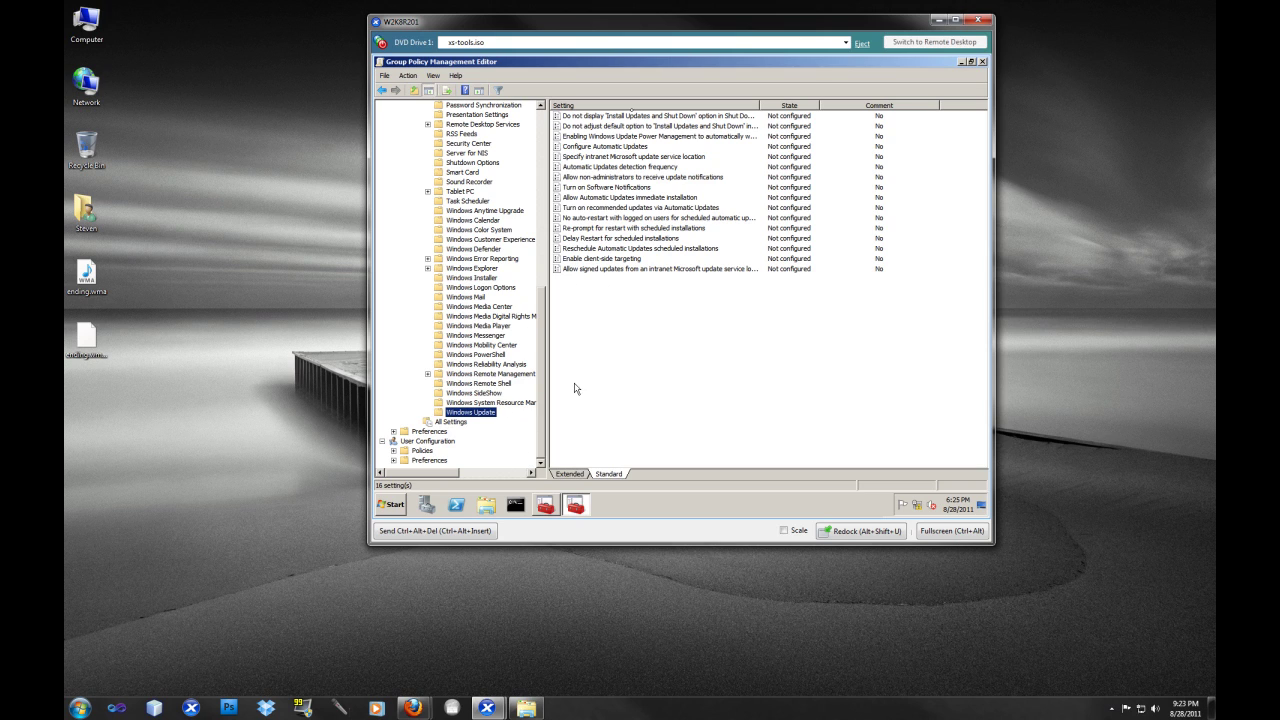
Disable the policies "Do not display 'Install Updates and Shut Down' option" and "Do not adjust default option to 'Install Updates and Shut Down'"
left_click(621, 118)
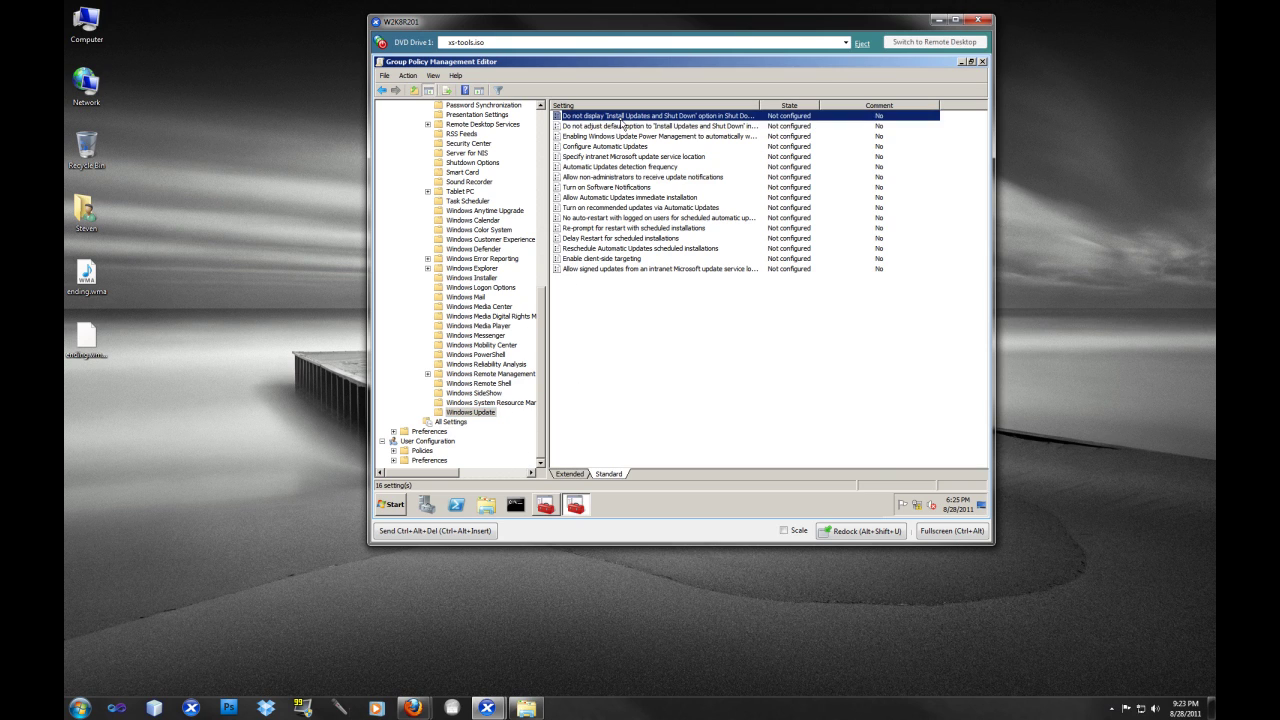
double_click(621, 118)
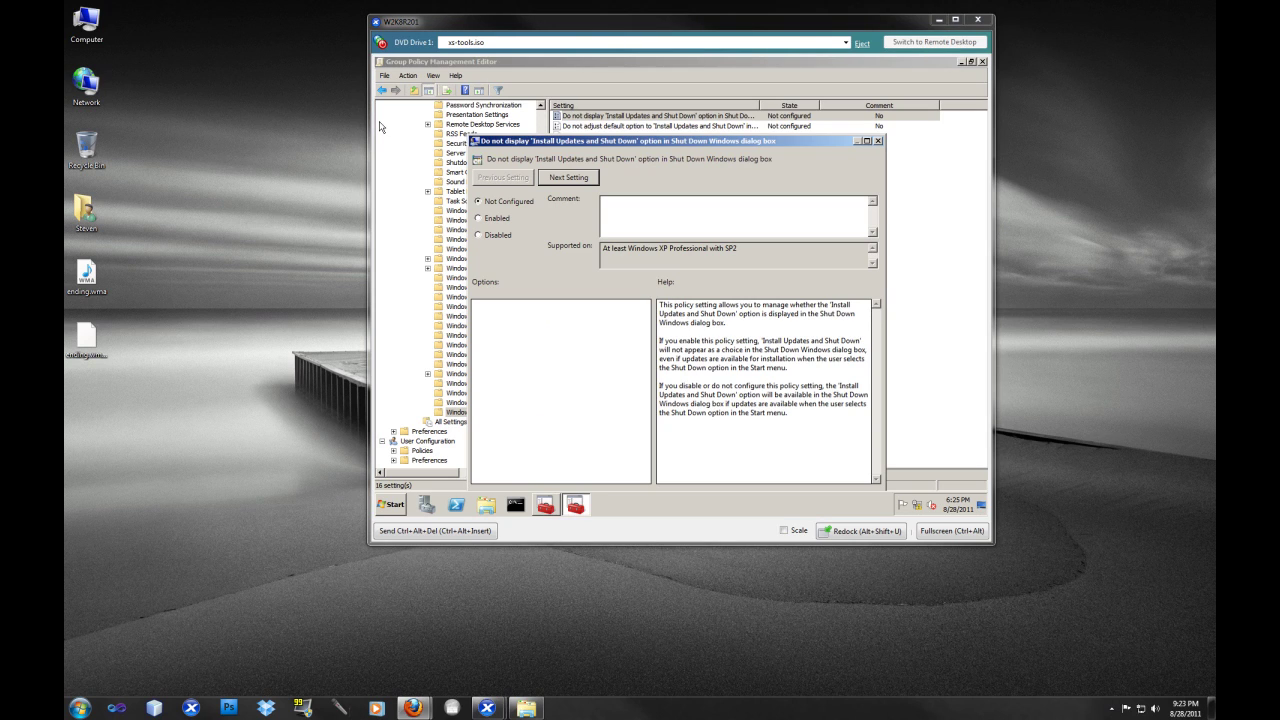
left_click(657, 201)
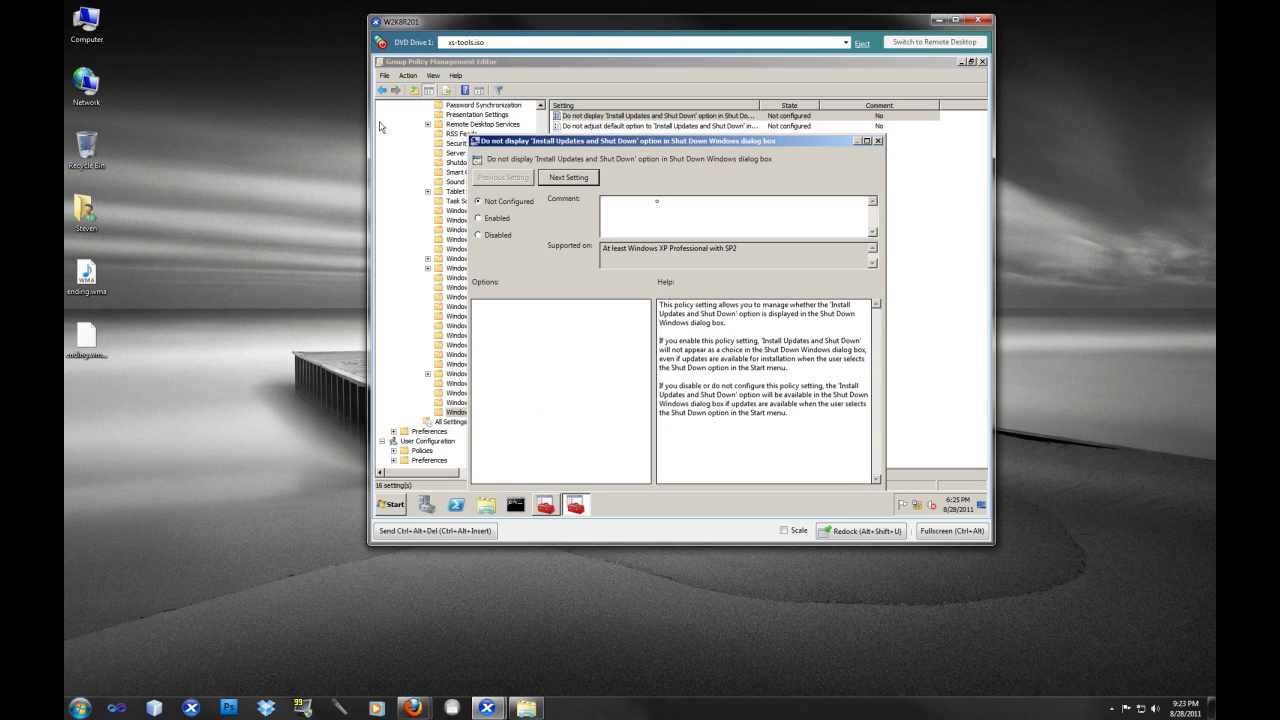
left_click(480, 221)
left_click(568, 178)
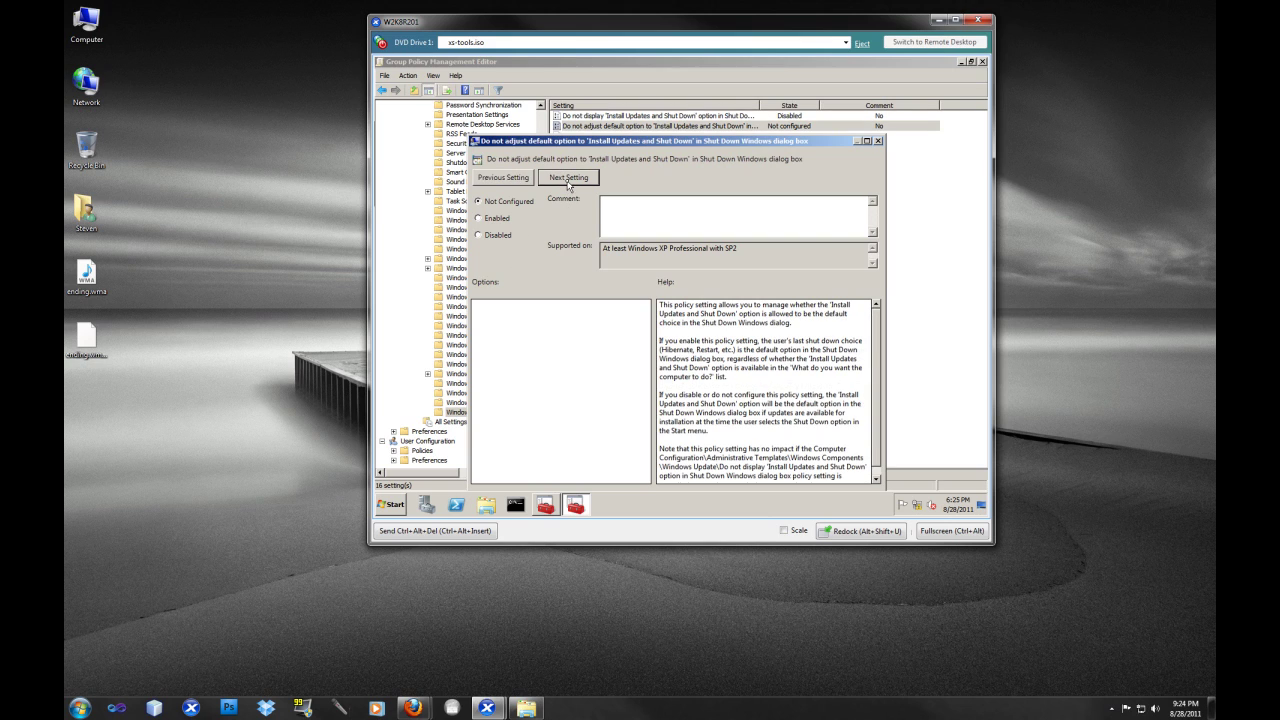
left_click(498, 236)
left_click(500, 180)
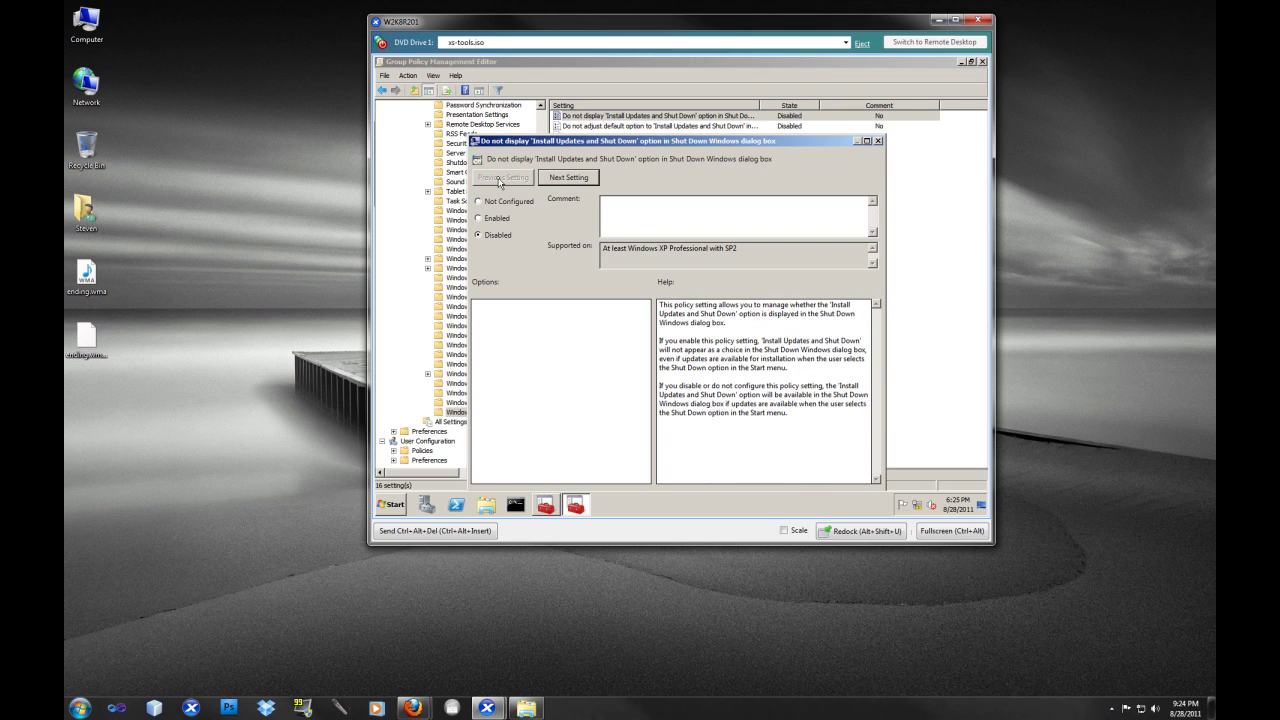
left_click(564, 178)
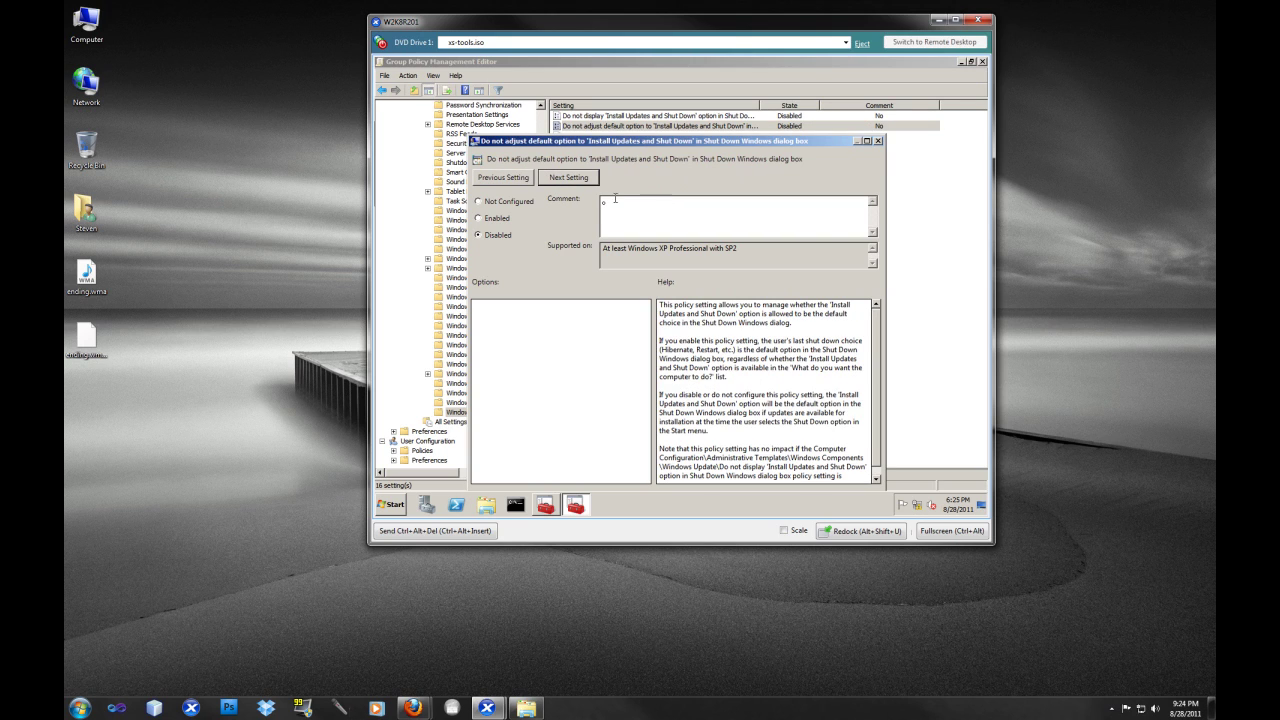
Enable the policy that lets Windows Update Power Management automatically wake up the system to install scheduled updates
left_click(563, 187)
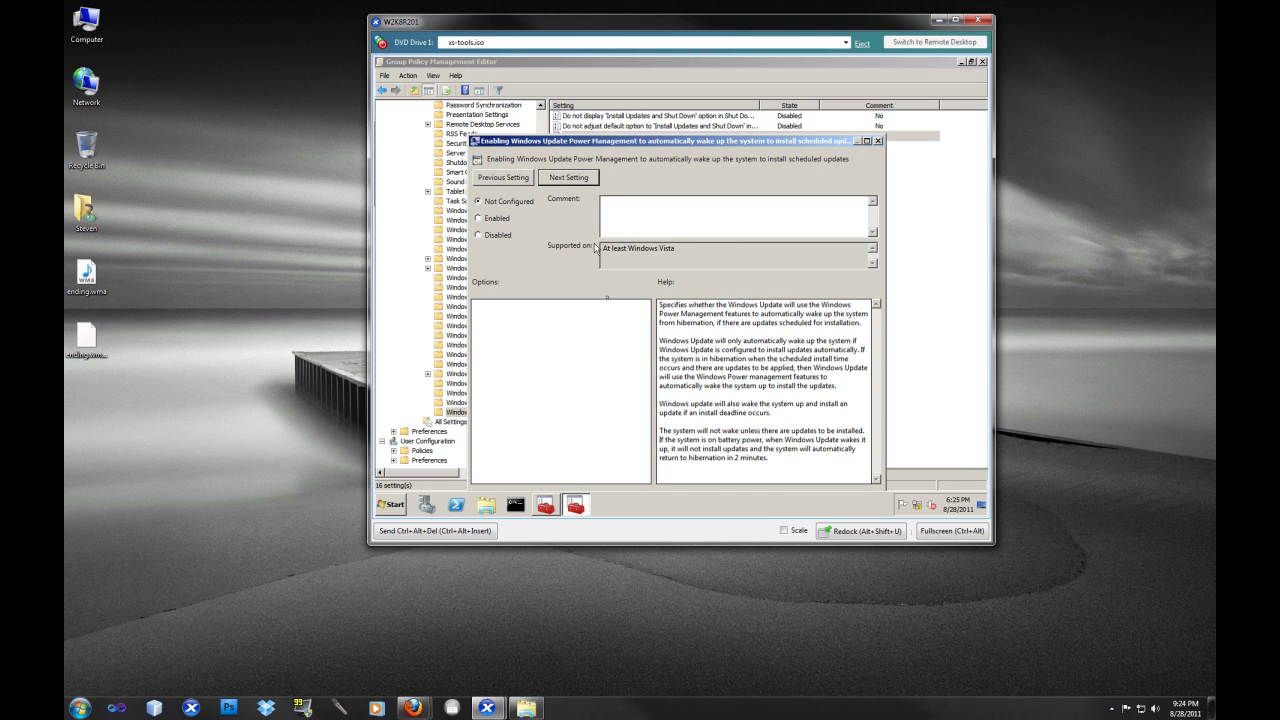
left_click(502, 222)
left_click(566, 187)
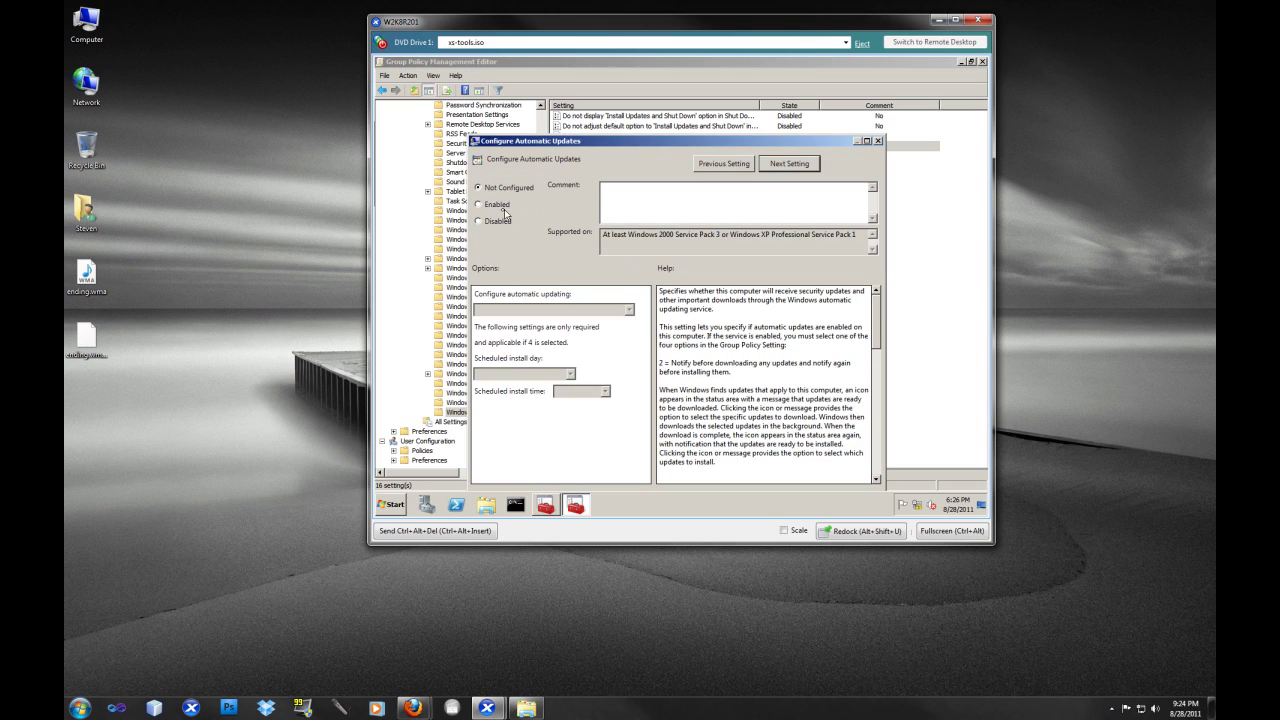
Enable Configure Automatic Updates with option "4 - Auto download and schedule the install" and a scheduled install time of 03:00
left_click(503, 207)
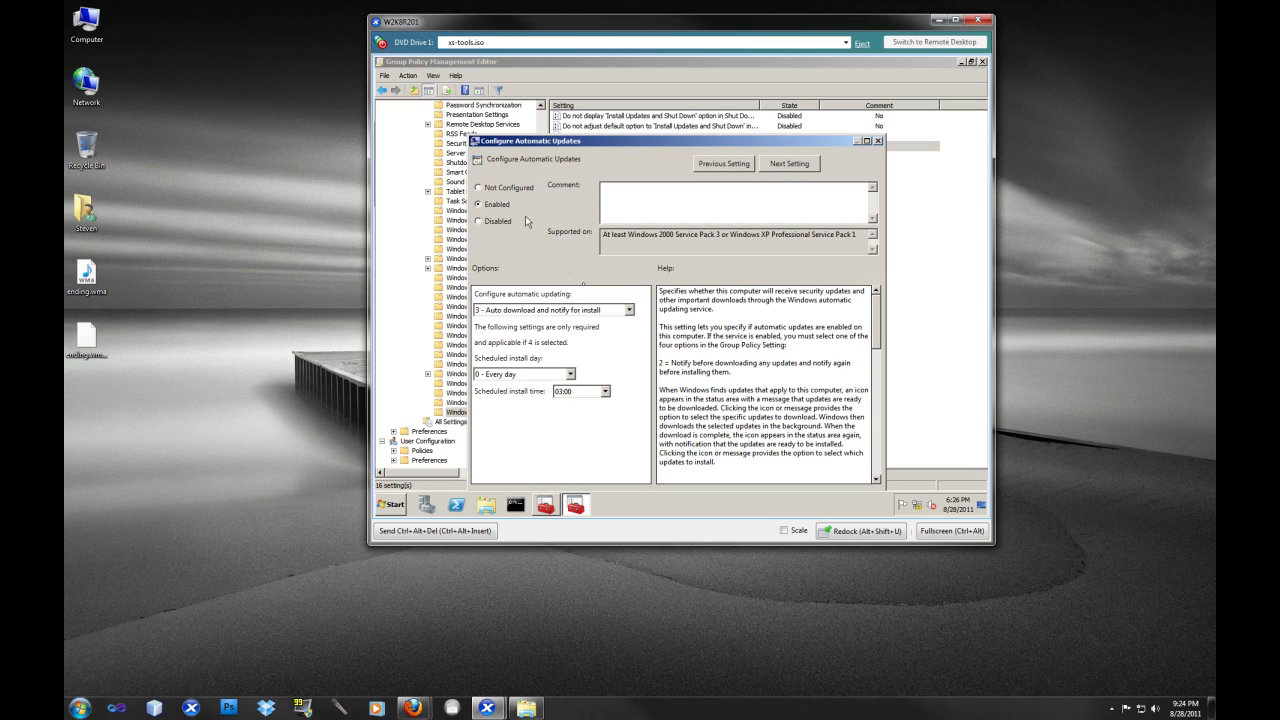
left_click(629, 311)
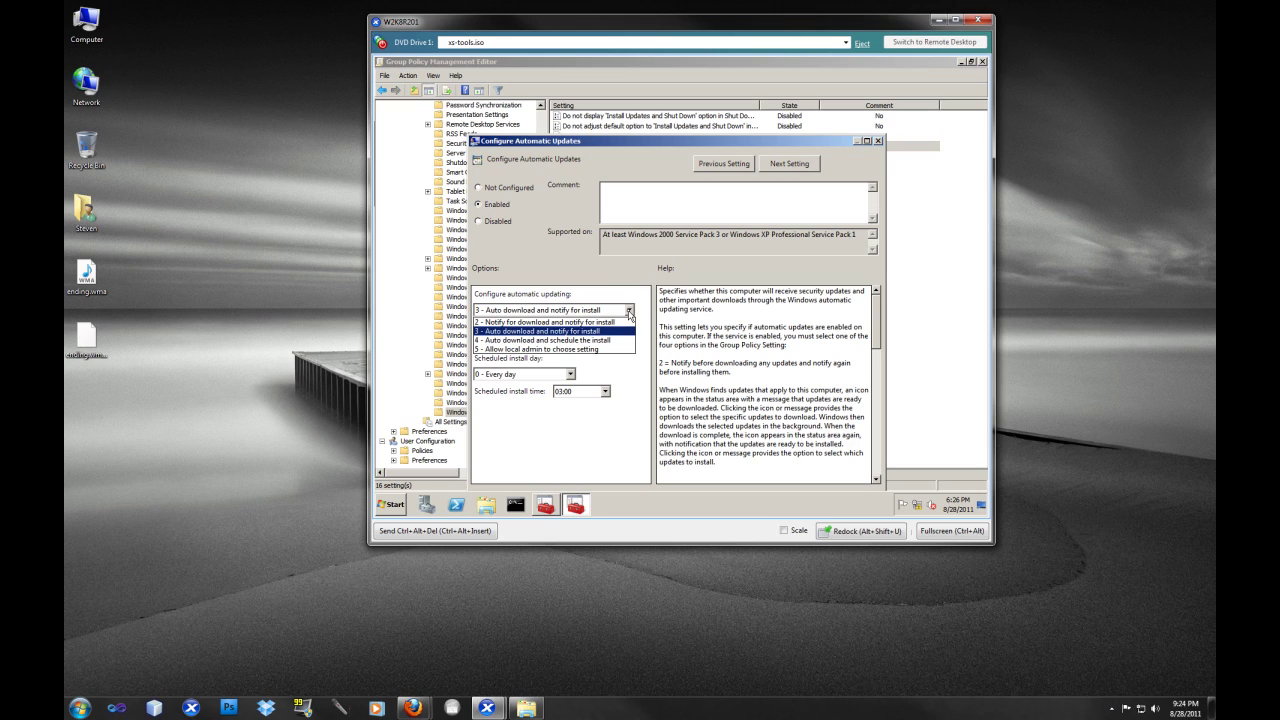
left_click(561, 341)
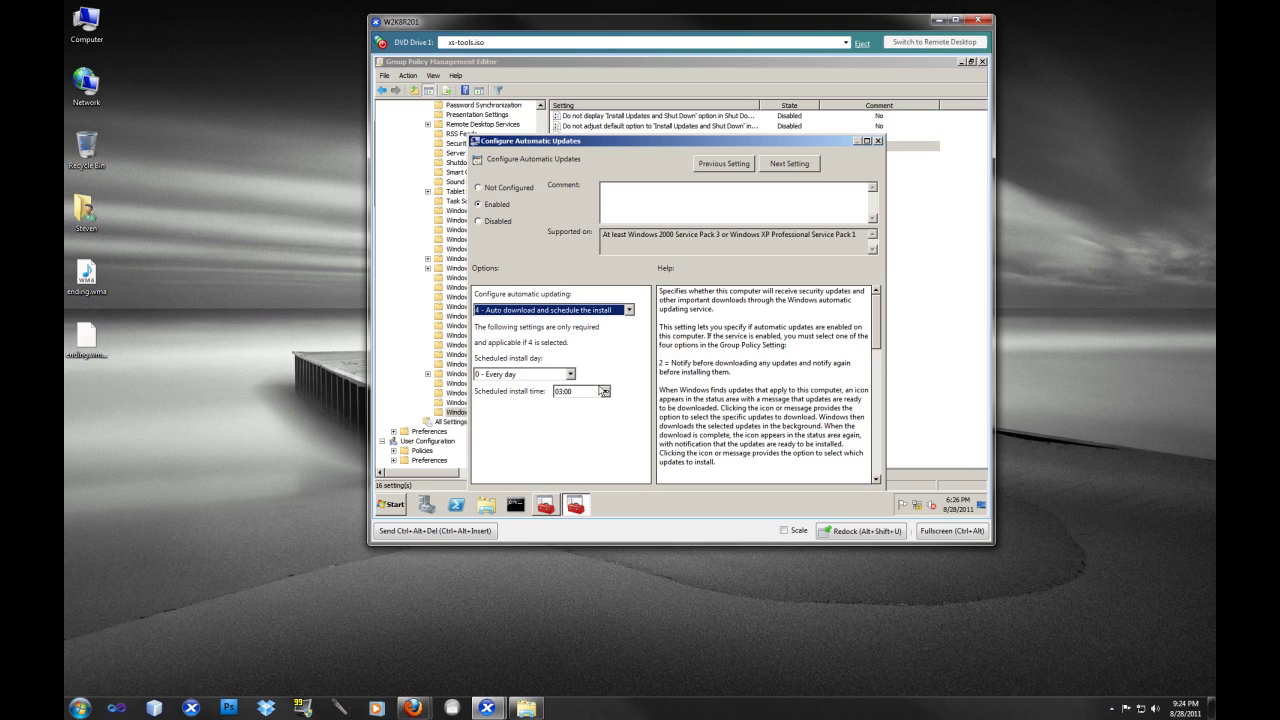
left_click(605, 392)
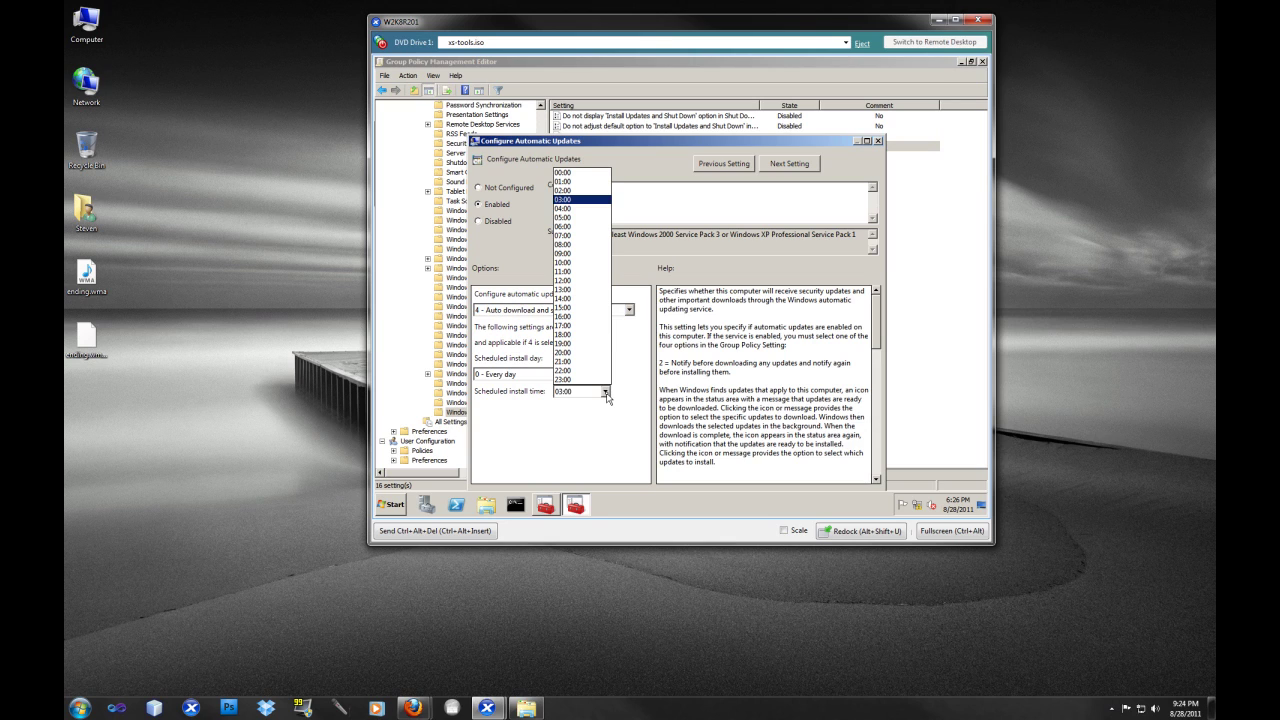
left_click(572, 200)
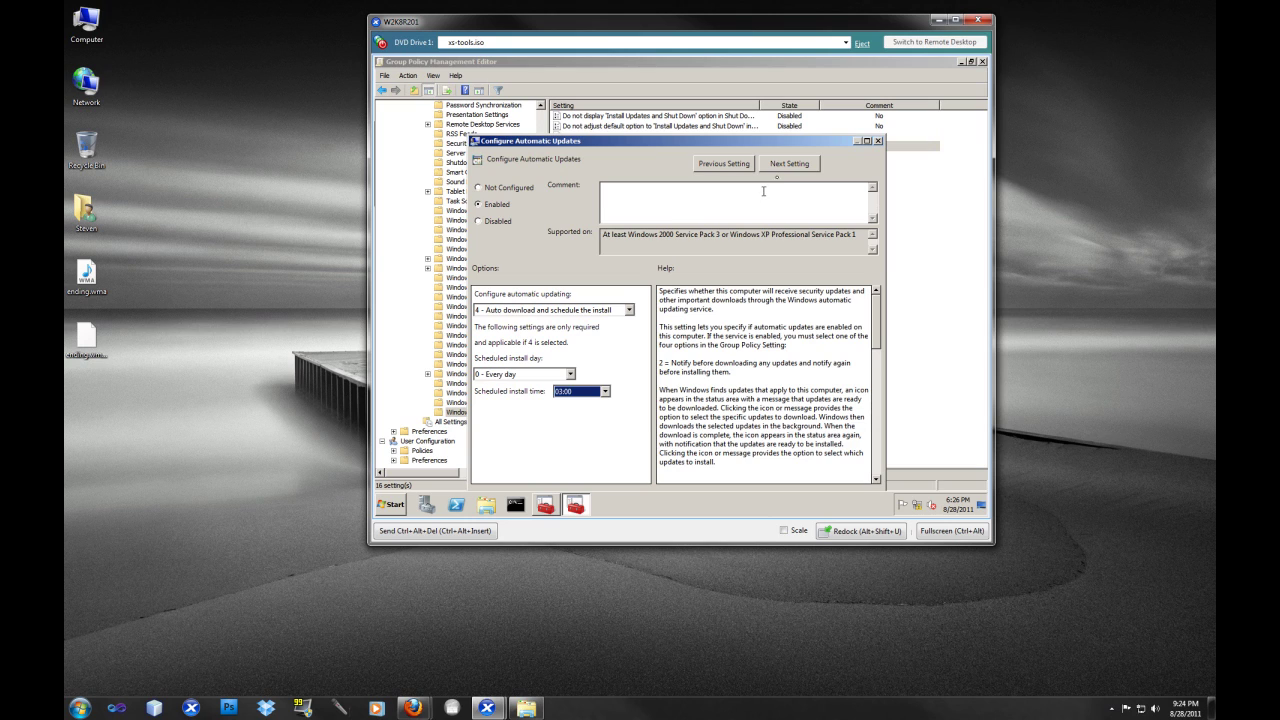
left_click(789, 164)
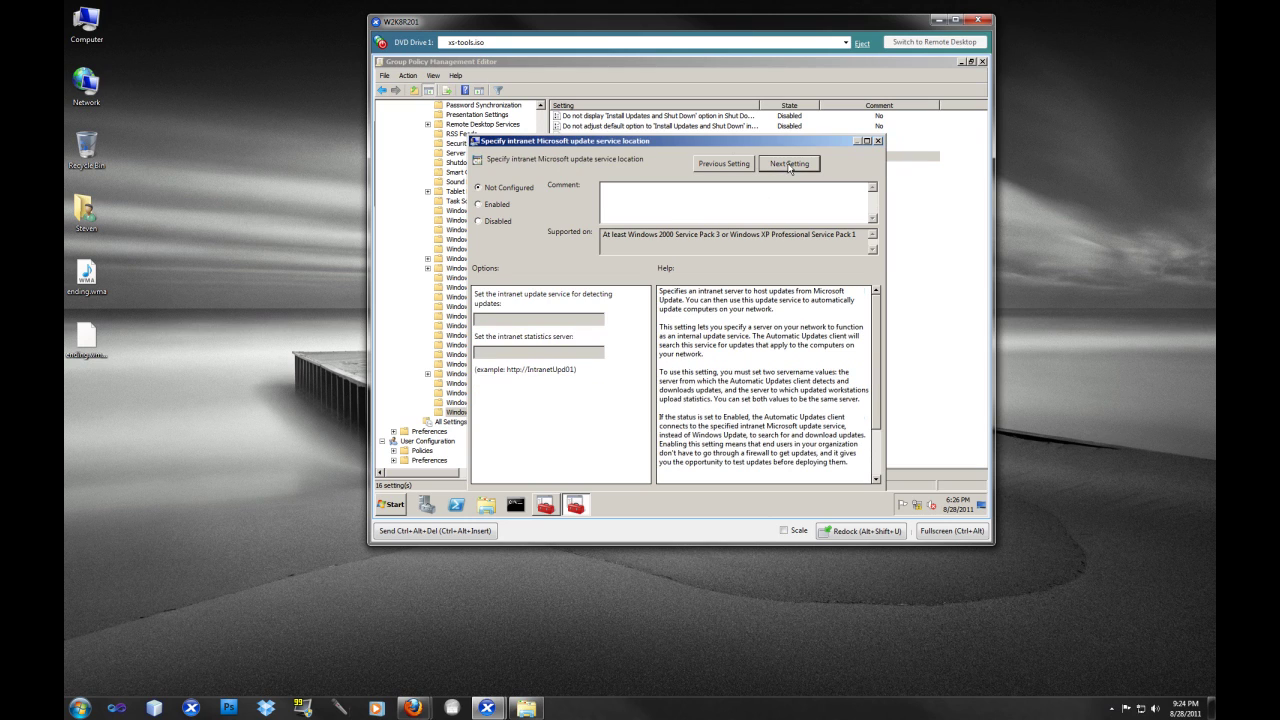
left_click(482, 205)
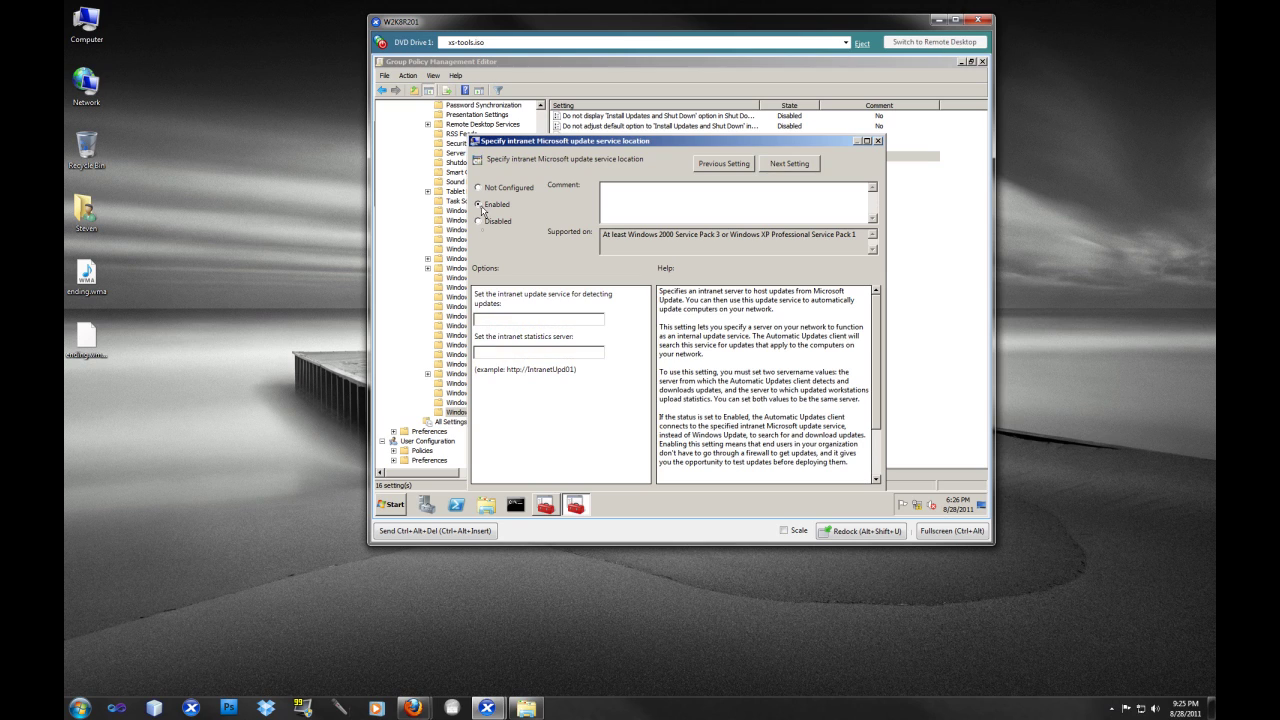
left_click(503, 320)
type("http://w2k803")
left_click(790, 163)
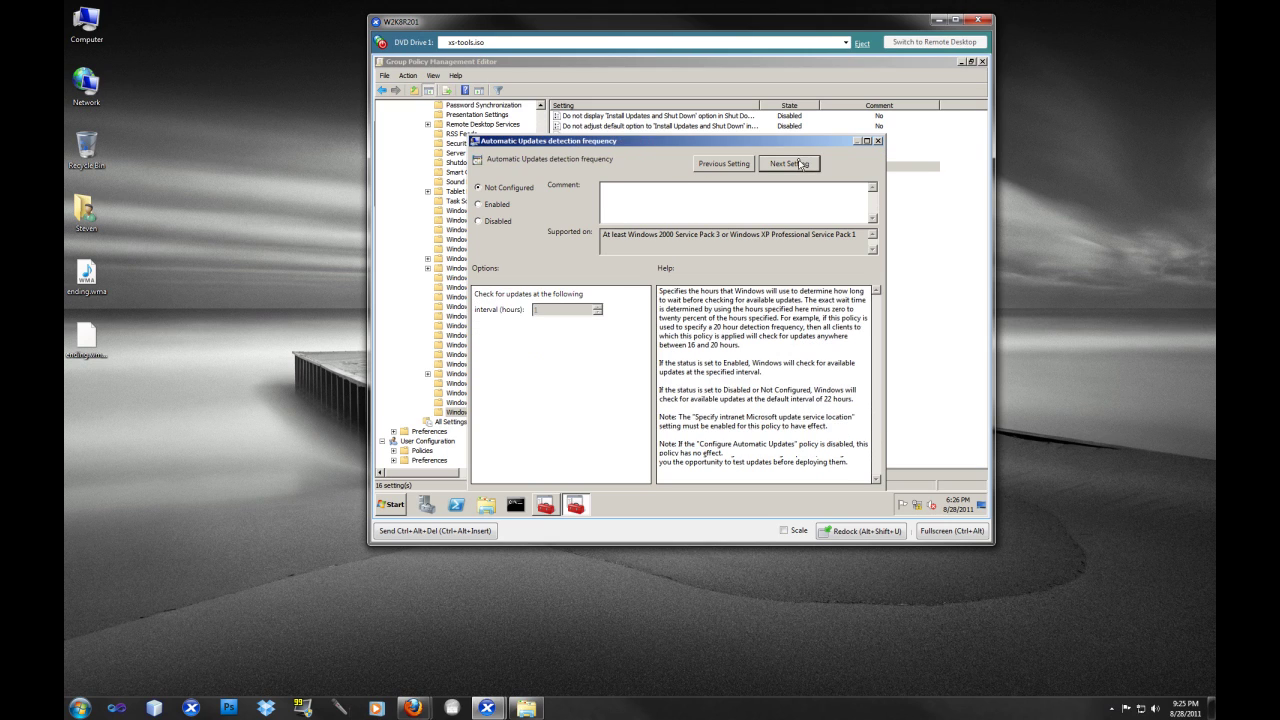
Enable the Automatic Updates detection frequency policy and set the checking interval to 12 hours
left_click(487, 207)
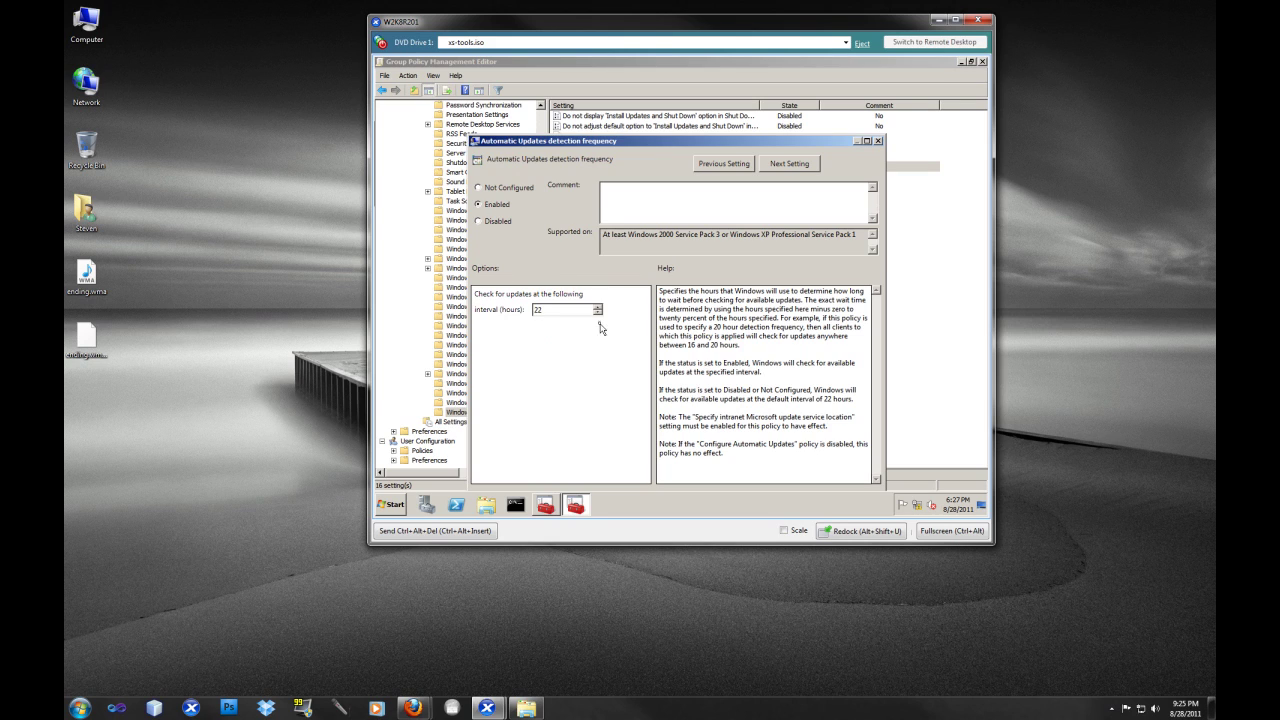
left_click_drag(586, 310, 520, 314)
type("12")
left_click(786, 166)
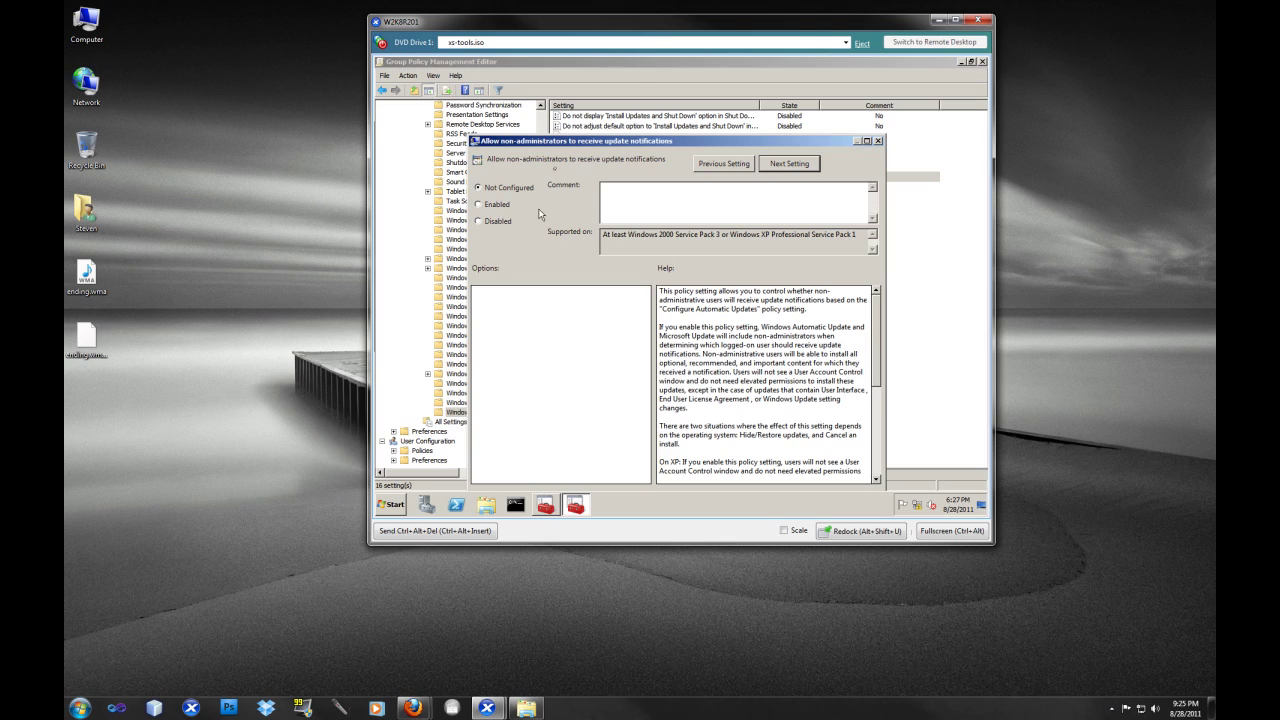
Enable the policies "Allow non-administrators to receive update notifications" and "Turn on Software Notifications"
left_click(486, 205)
left_click(790, 164)
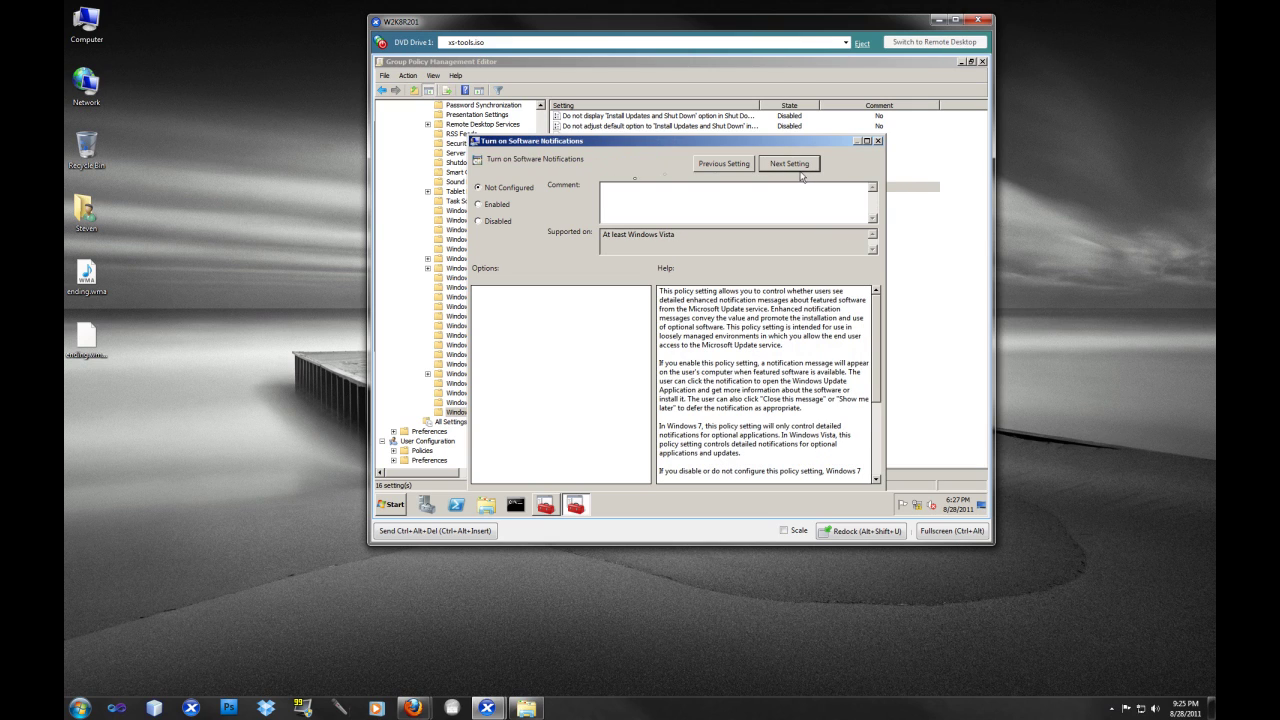
left_click(488, 207)
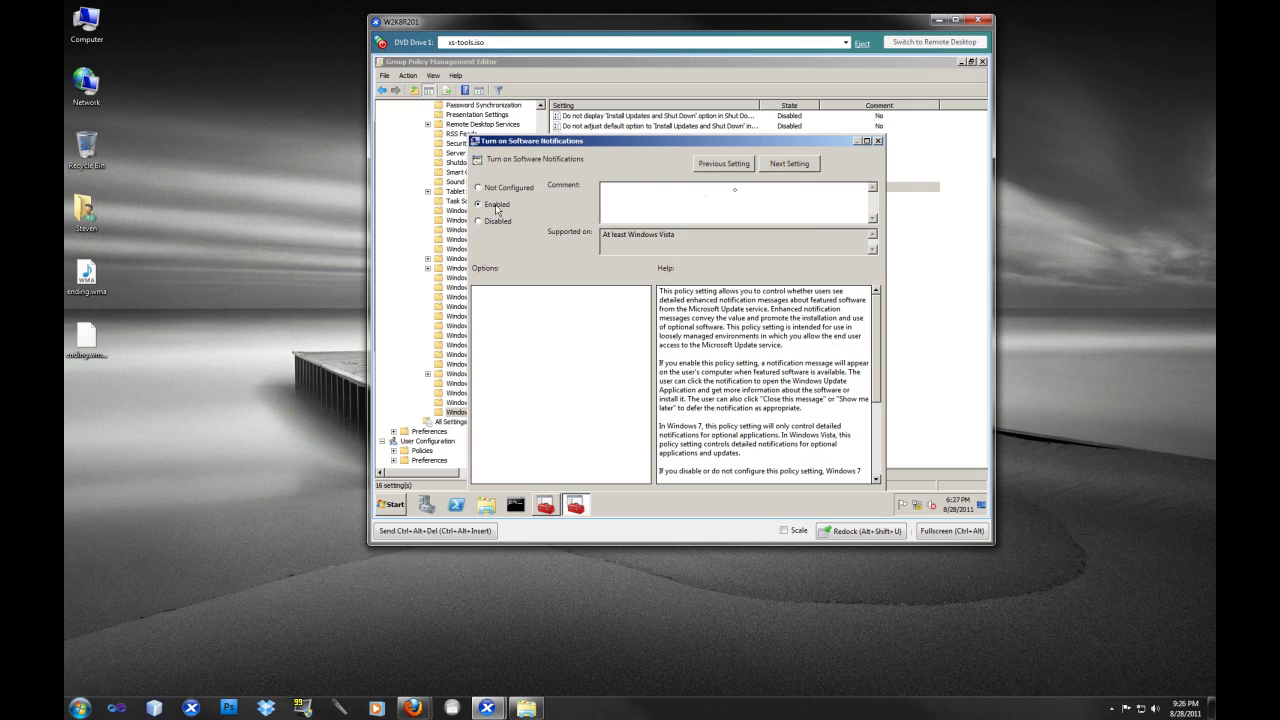
left_click(783, 166)
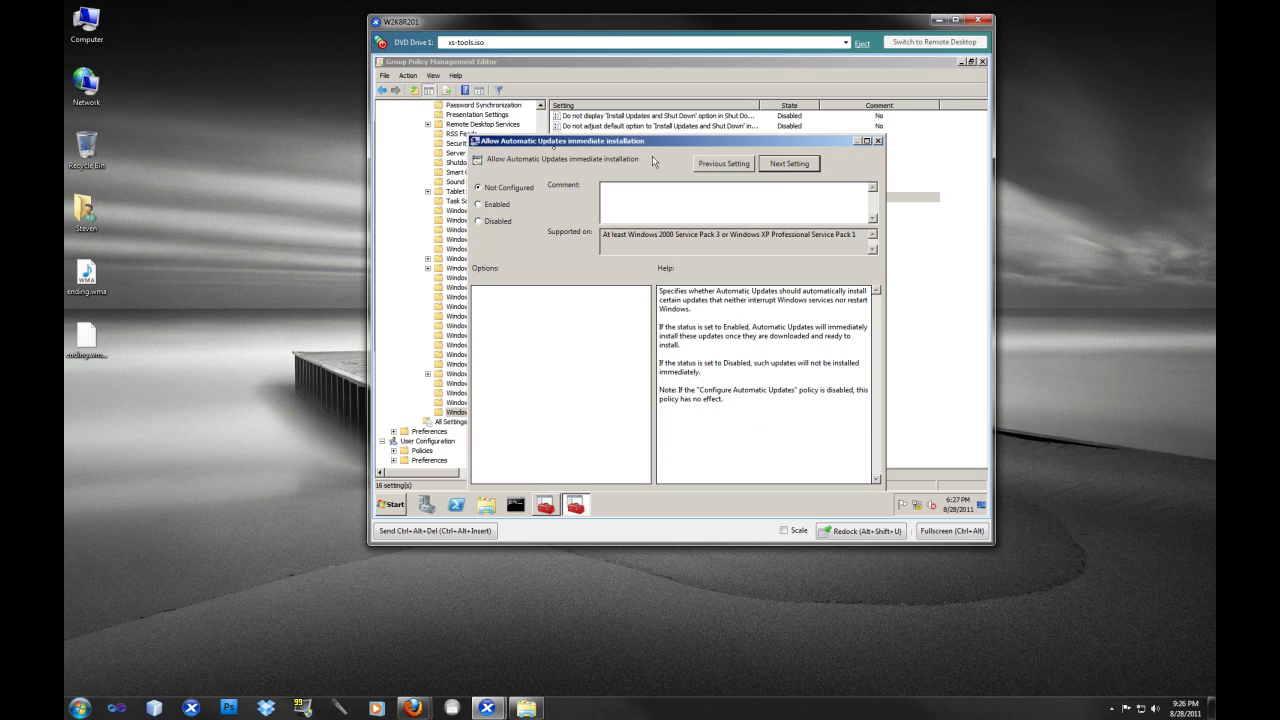
Enable the policies "Allow Automatic Updates immediate installation" and "Turn on recommended updates via Automatic Updates"
left_click(482, 206)
left_click(796, 169)
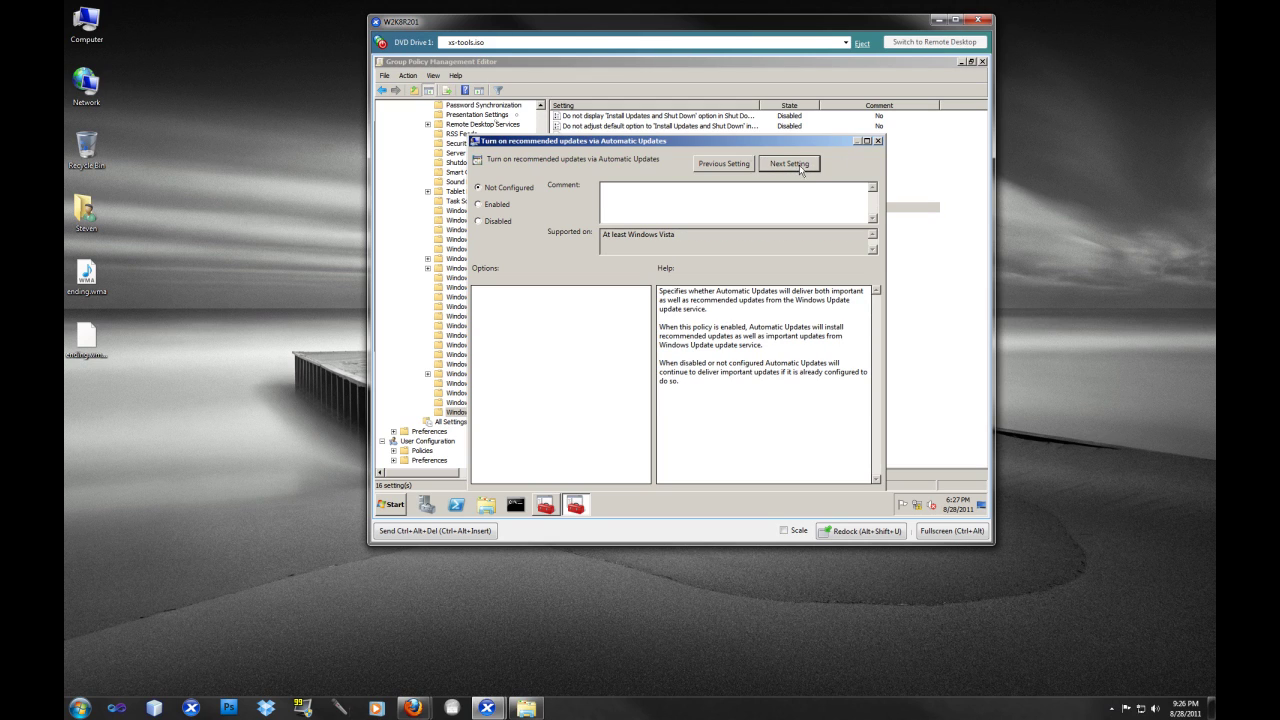
left_click(498, 206)
left_click(772, 166)
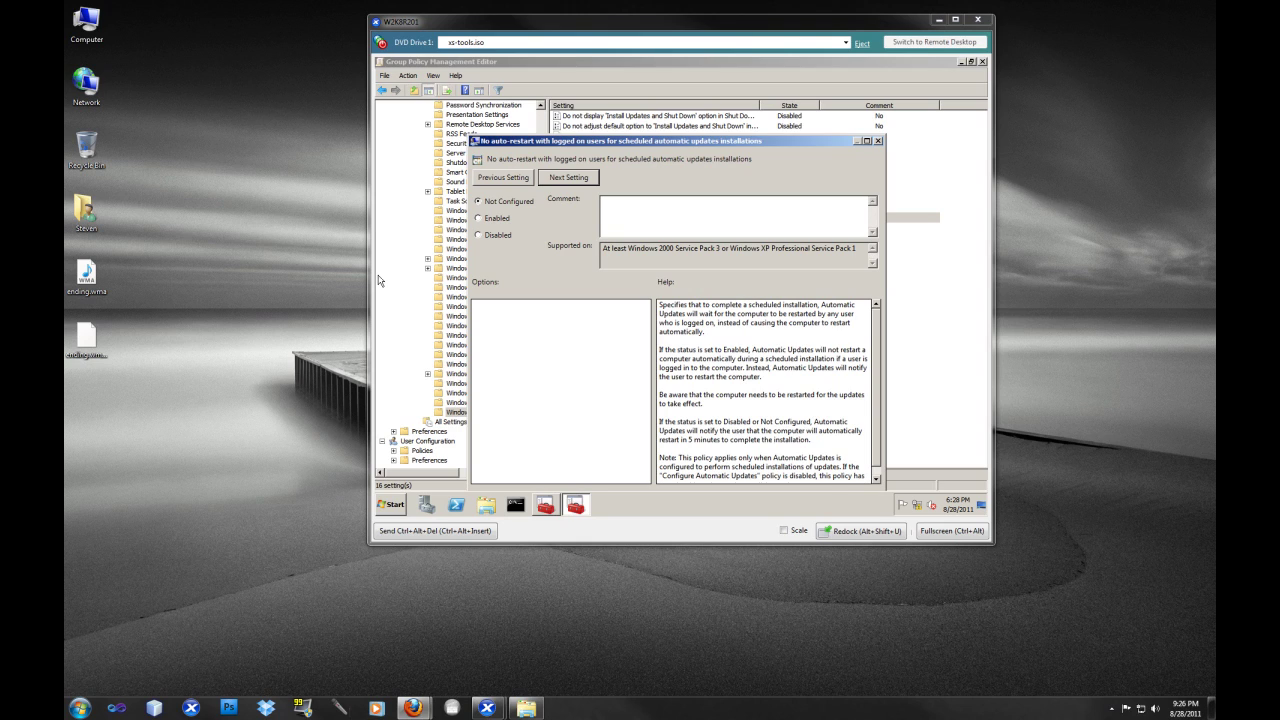
Enable the no auto-restart policy for logged-on users and the re-prompt for restart policy, increasing the re-prompt waiting period
left_click(478, 218)
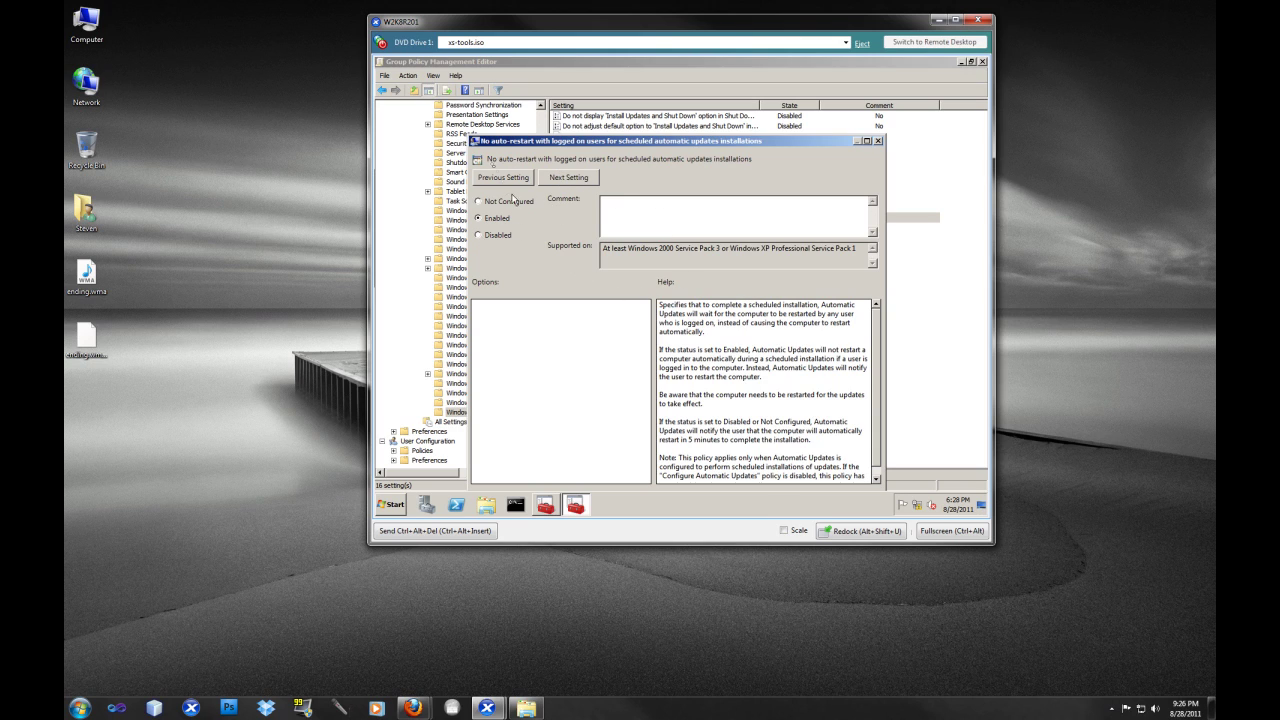
left_click(569, 178)
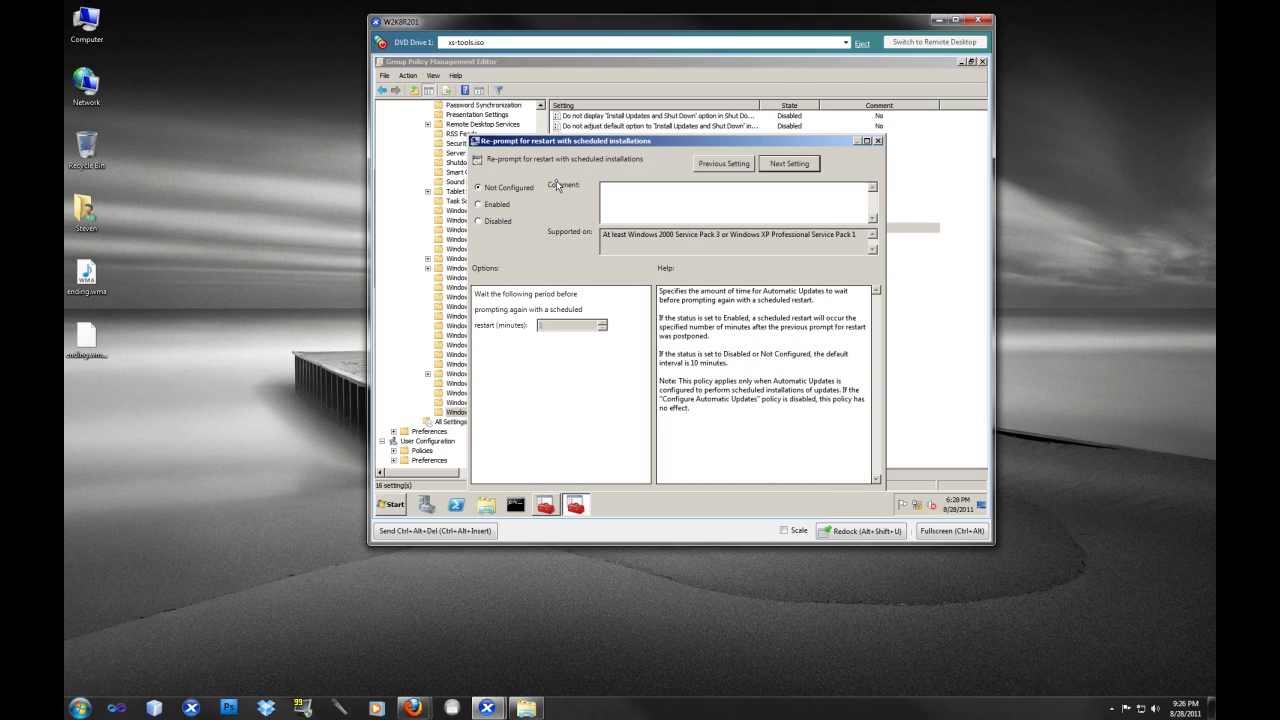
left_click(490, 206)
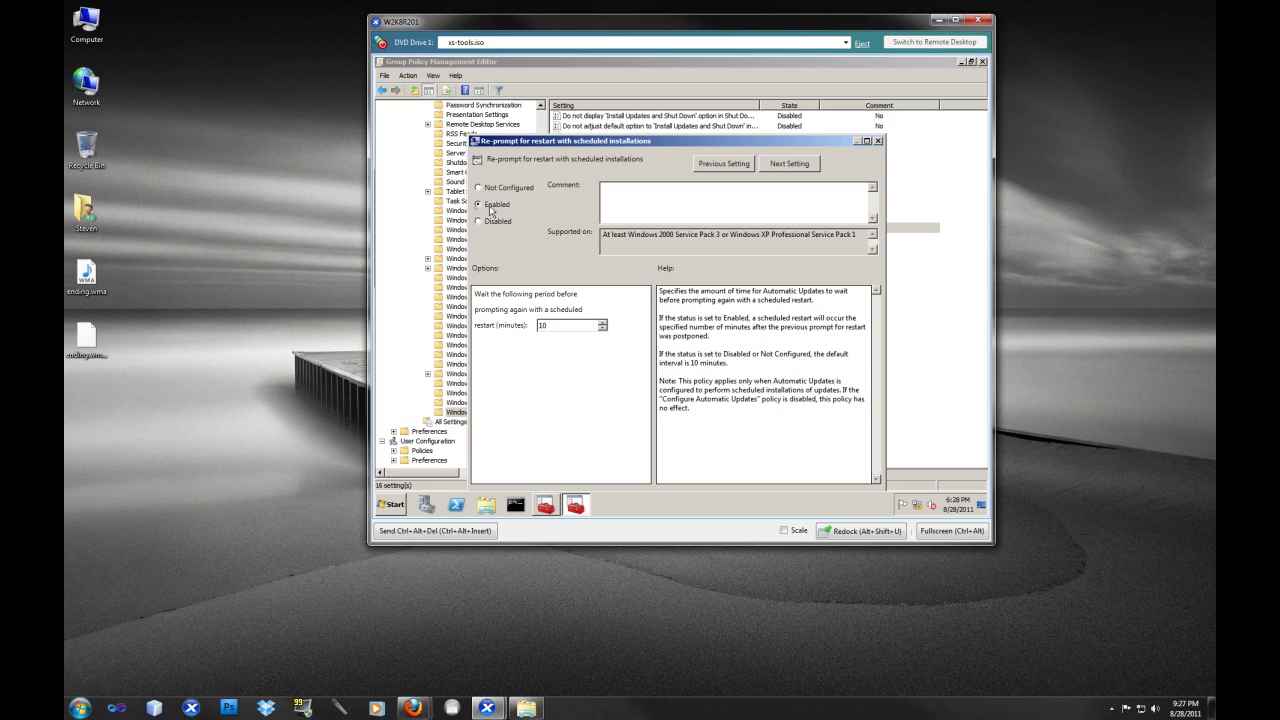
left_click(380, 238)
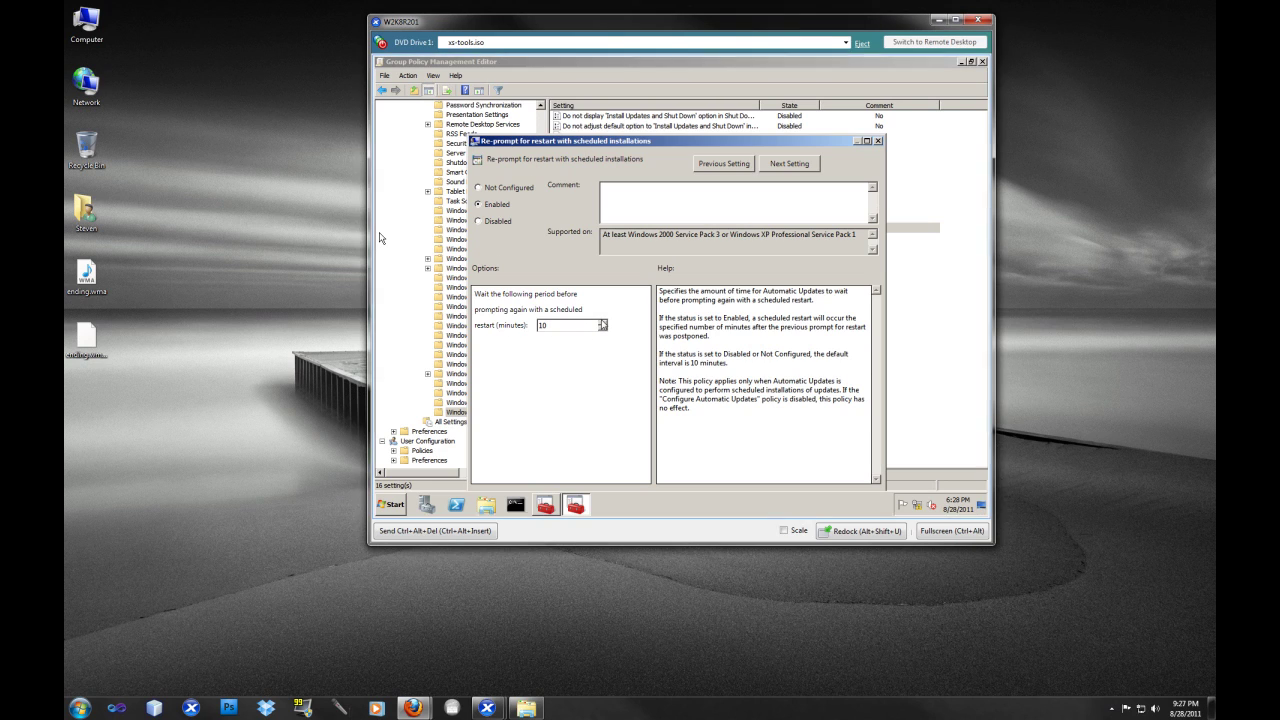
left_click(603, 322)
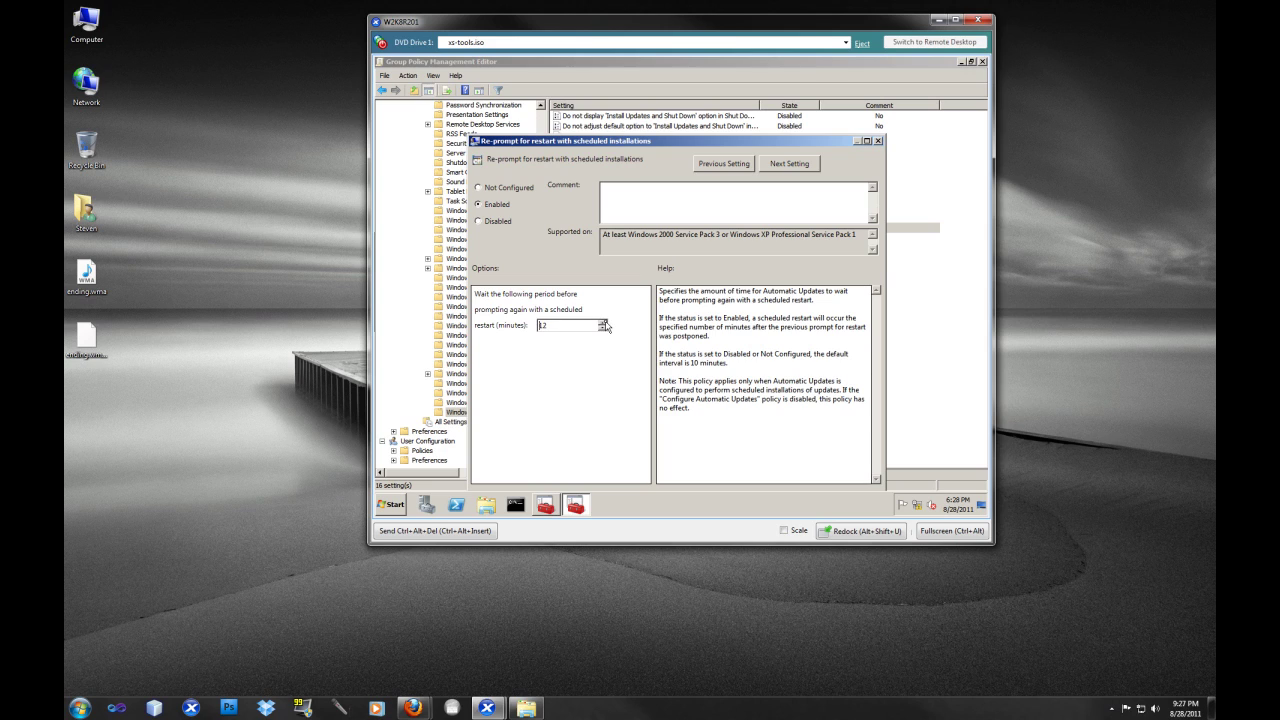
left_click(603, 322)
left_click(790, 164)
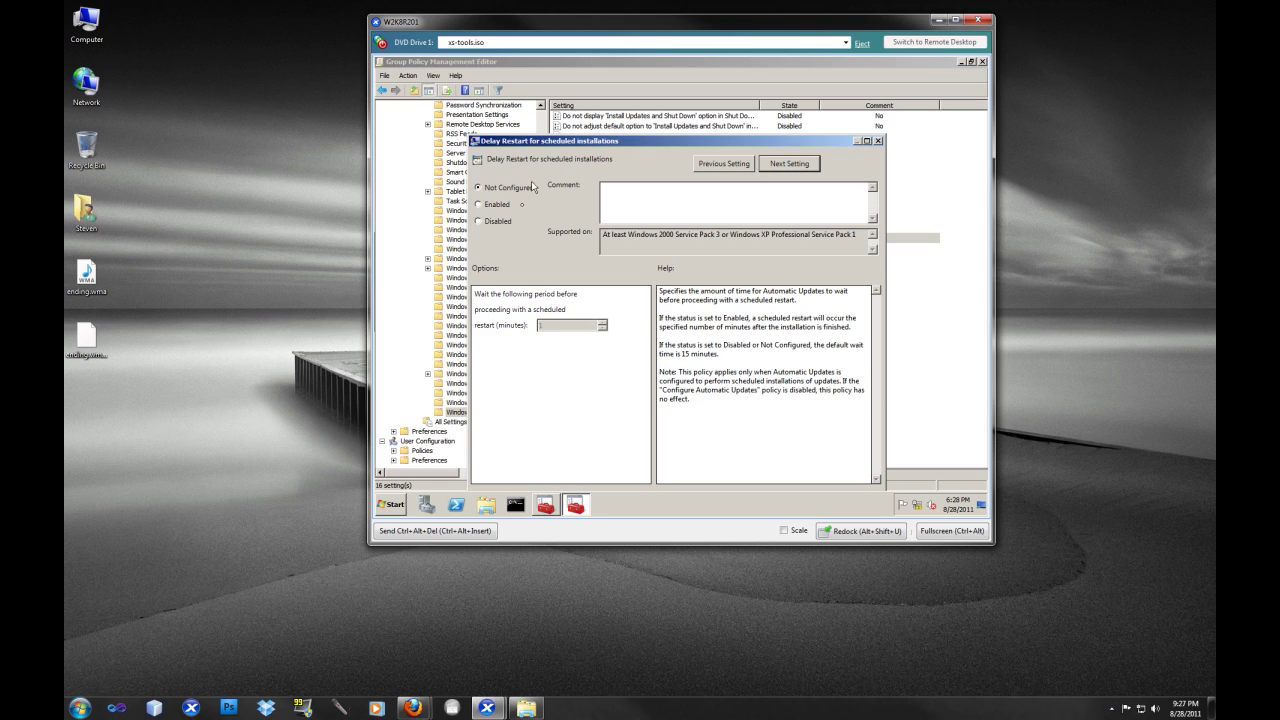
Enable the policy "Delay Restart for scheduled installations" and set its waiting period to 15 minutes
left_click(496, 206)
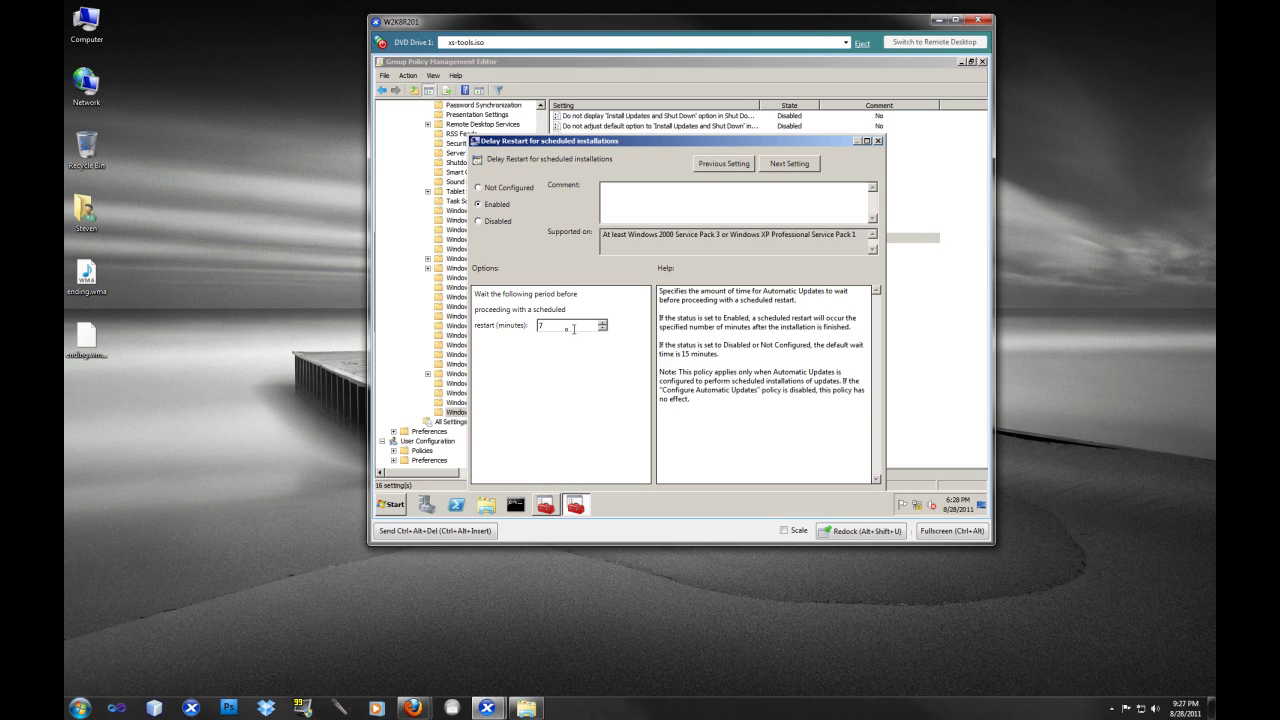
left_click_drag(574, 326, 522, 325)
type("15")
left_click(799, 168)
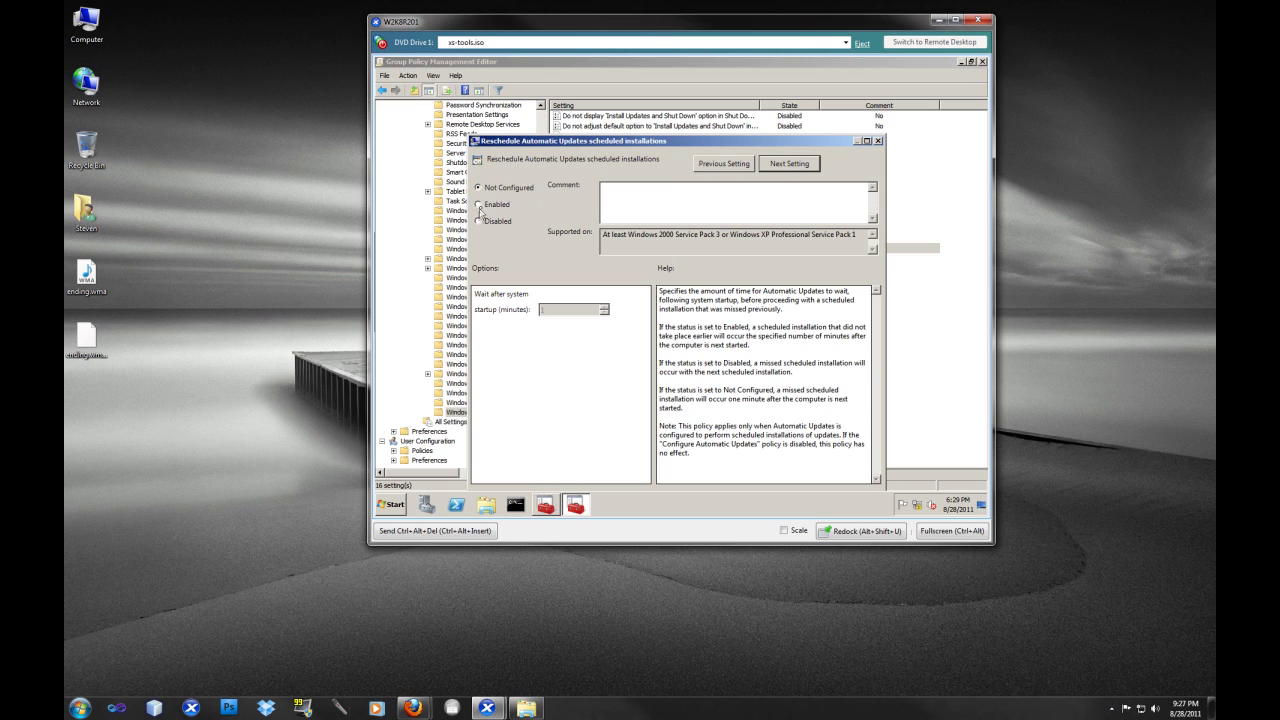
Enable the policy "Reschedule Automatic Updates scheduled installations" with a wait of 15 minutes after system startup
left_click(479, 205)
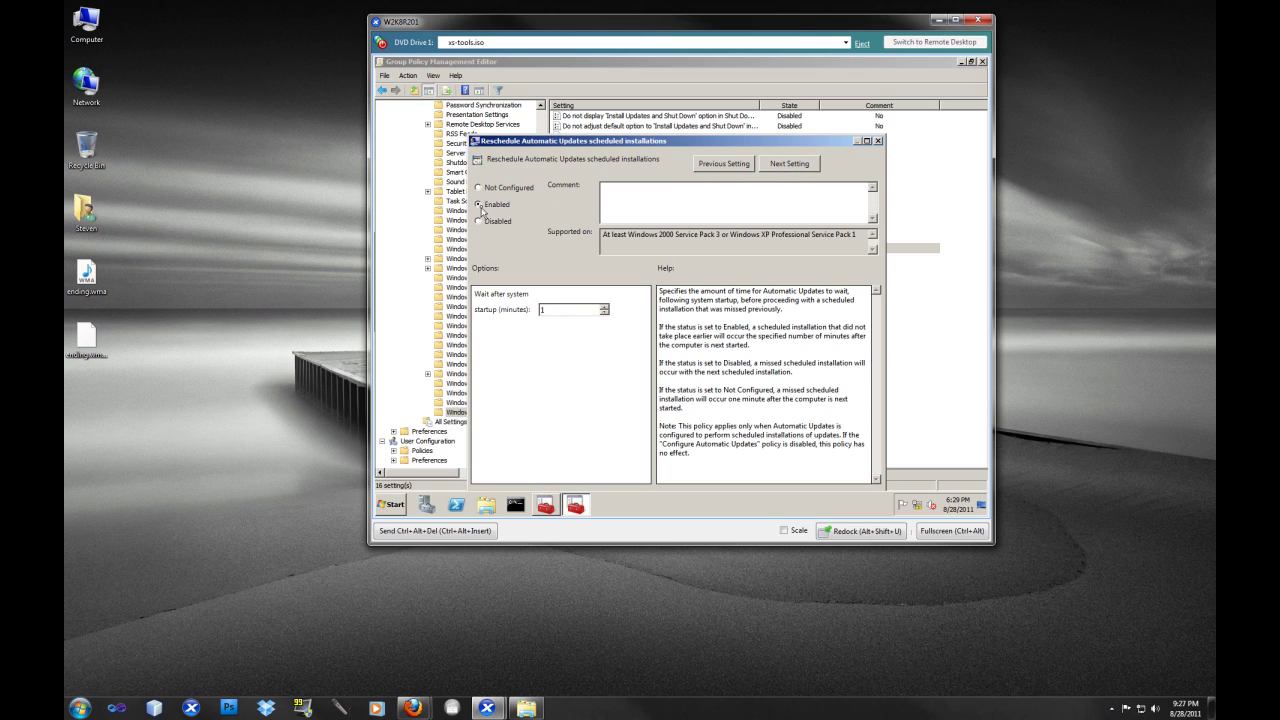
double_click(557, 312)
type("5515")
left_click(797, 167)
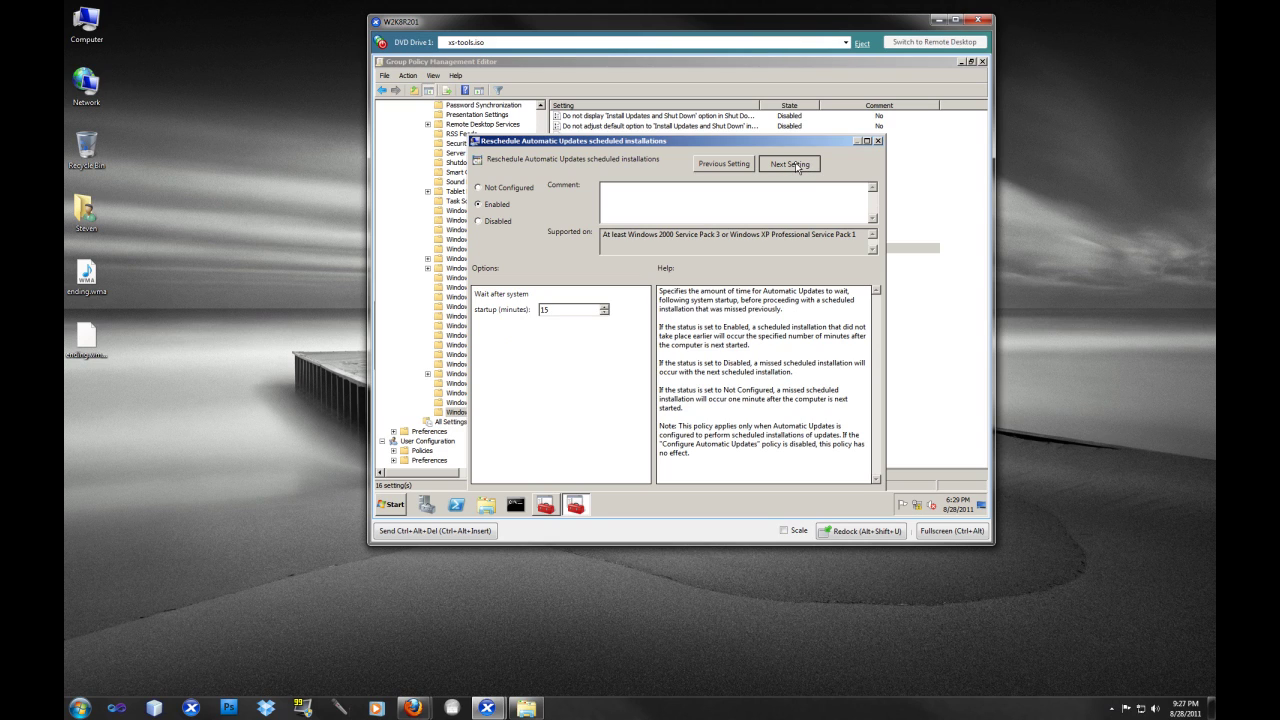
left_click(797, 165)
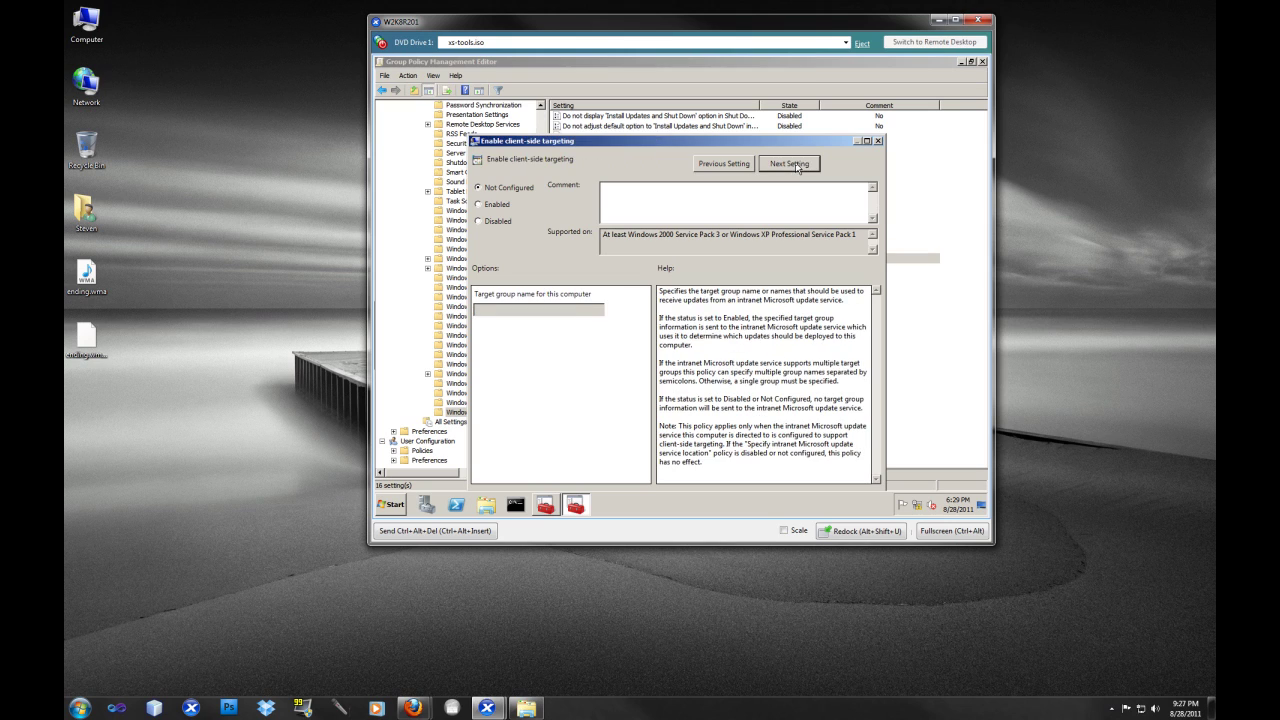
Enable the client-side targeting policy with "Windows 7 Workstation" as the target group name for this computer
left_click(479, 205)
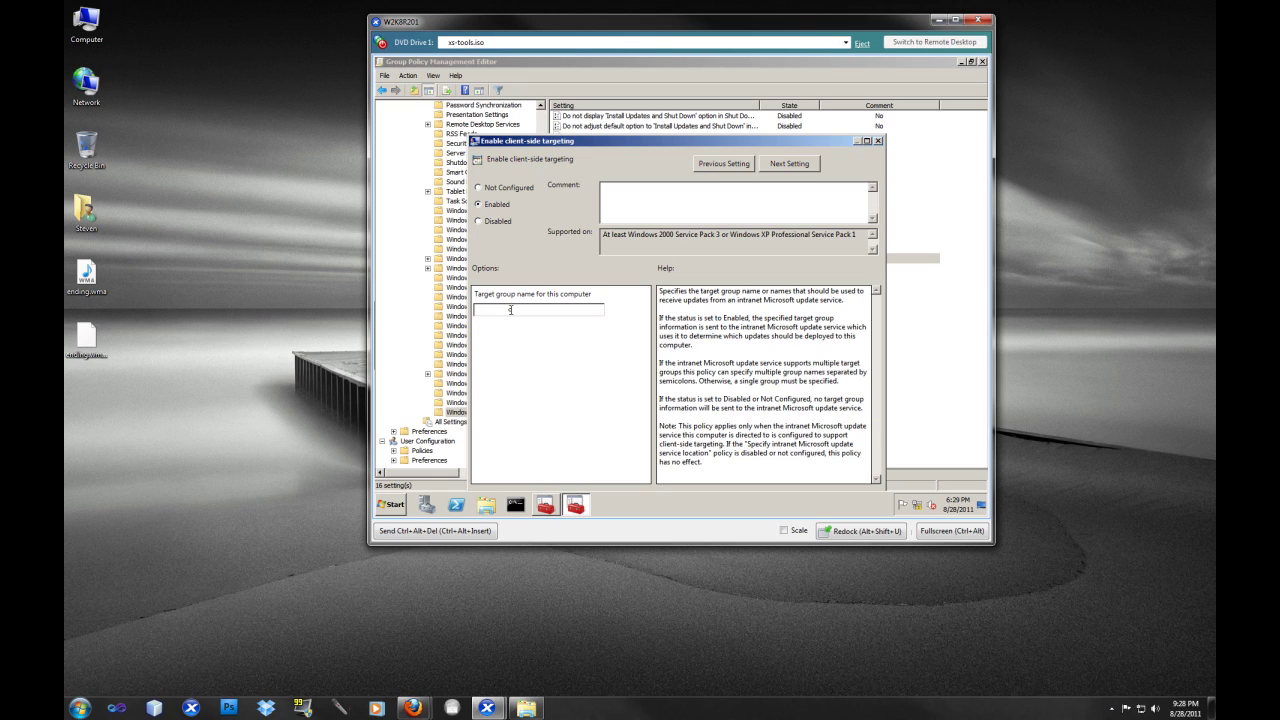
type("Windows 7 Workstation")
left_click(786, 166)
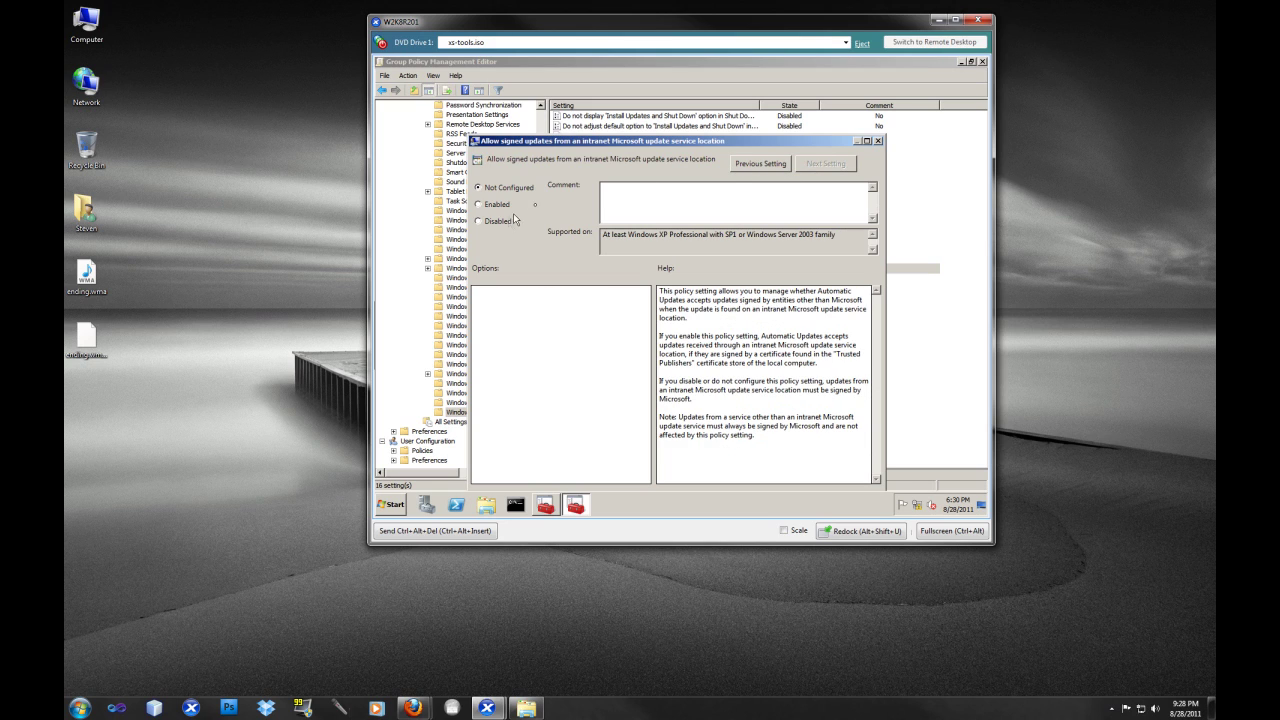
Enable and apply the policy "Allow signed updates from an intranet Microsoft update service location", and close the policy editor
left_click(492, 207)
left_click_drag(710, 142, 714, 88)
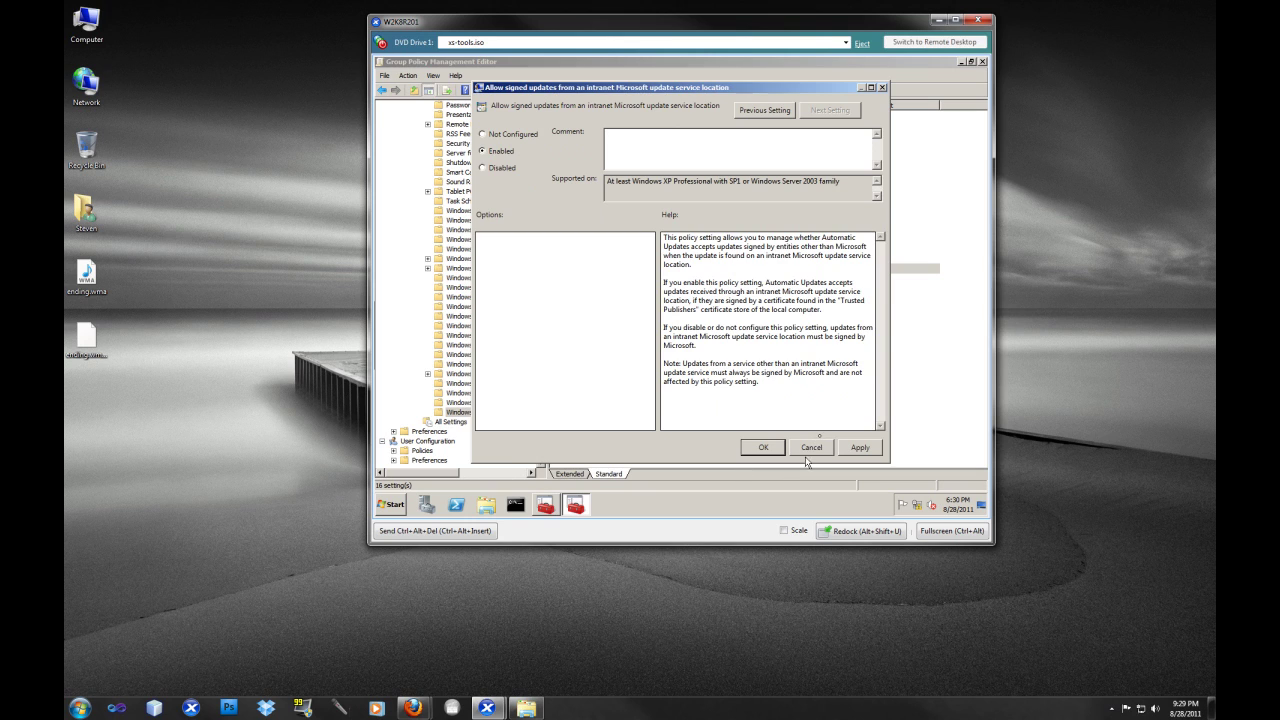
left_click(852, 452)
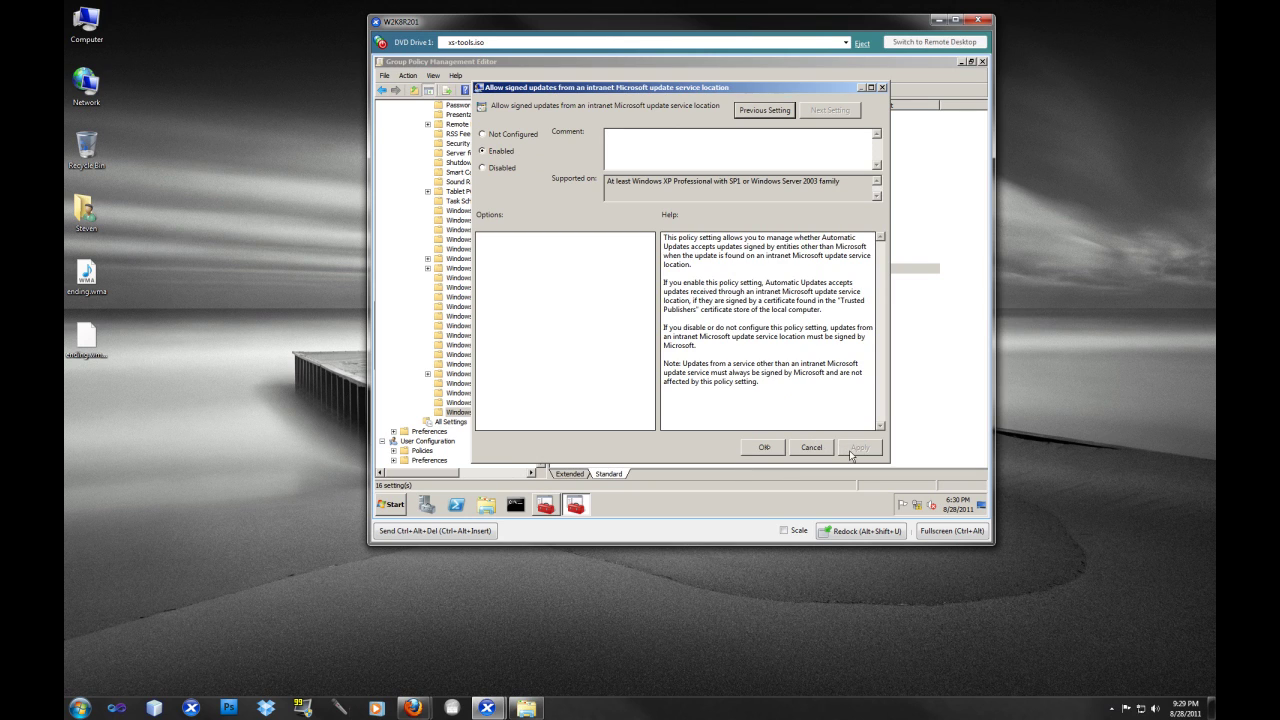
left_click(766, 449)
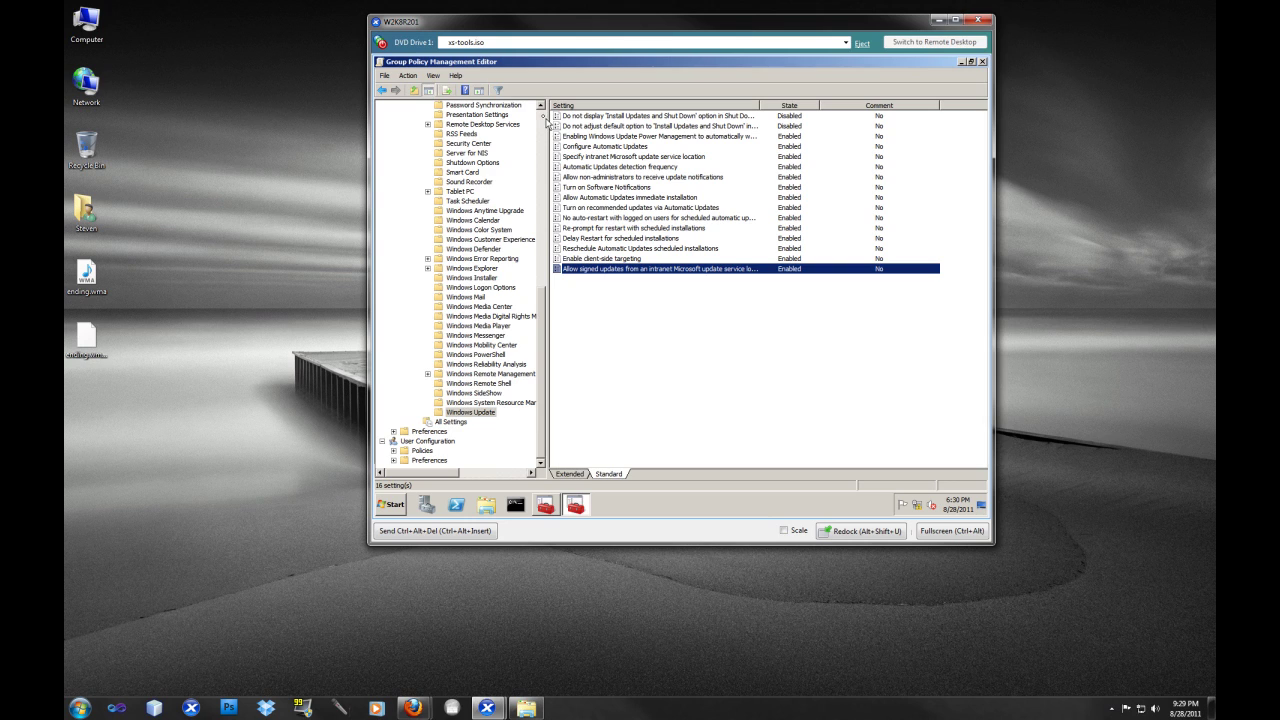
left_click(543, 123)
scroll(545, 145, "up", 1)
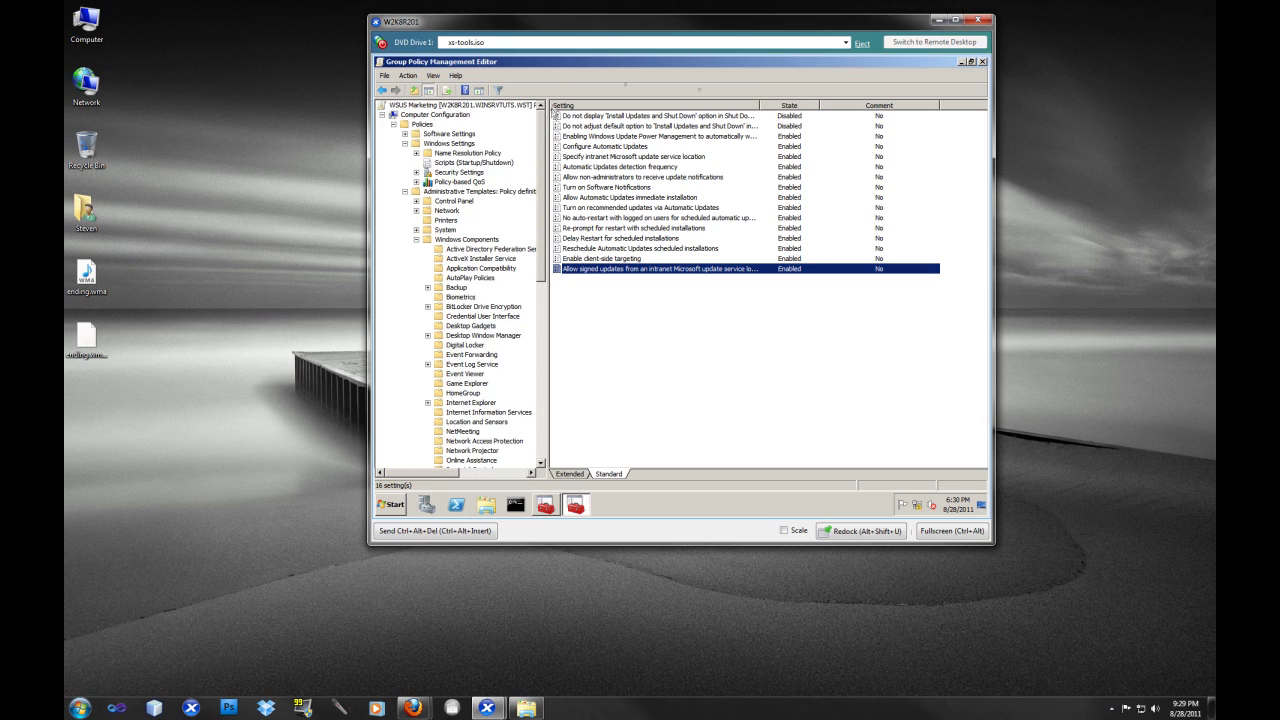
left_click(982, 62)
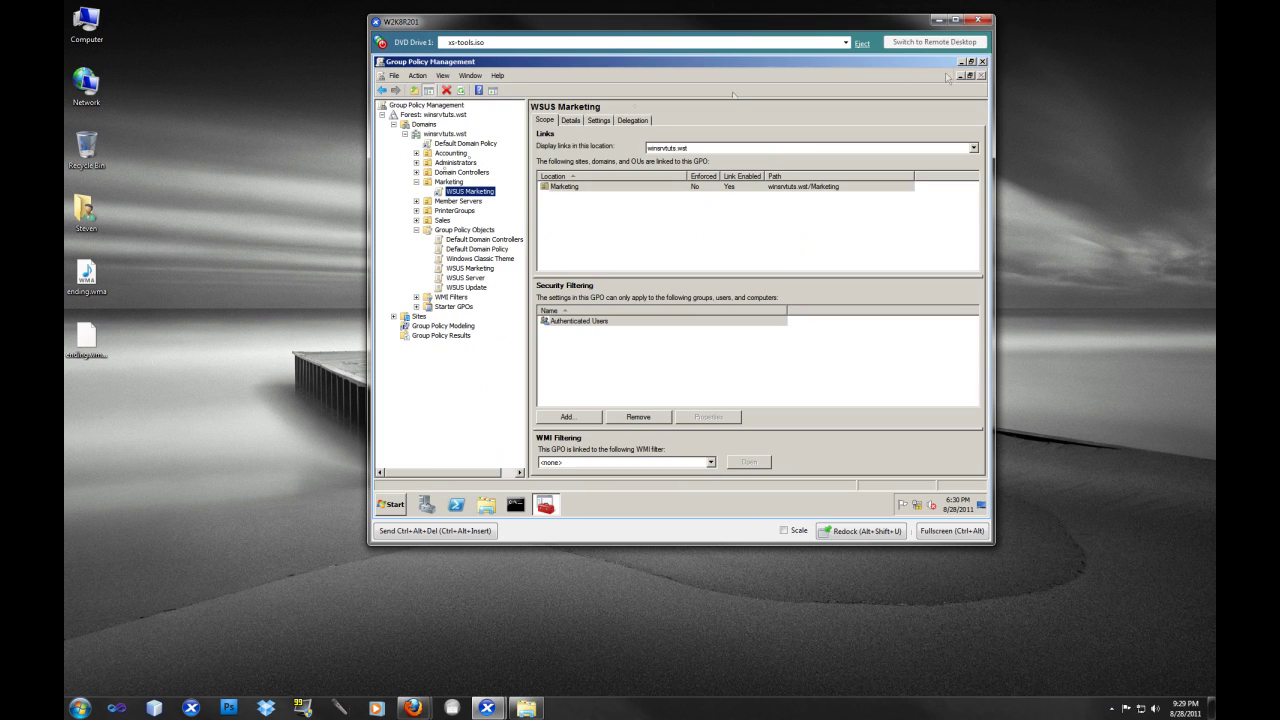
Set the GPO status of WSUS Marketing to "User configuration settings disabled" and confirm the change
left_click(446, 181)
left_click(468, 192)
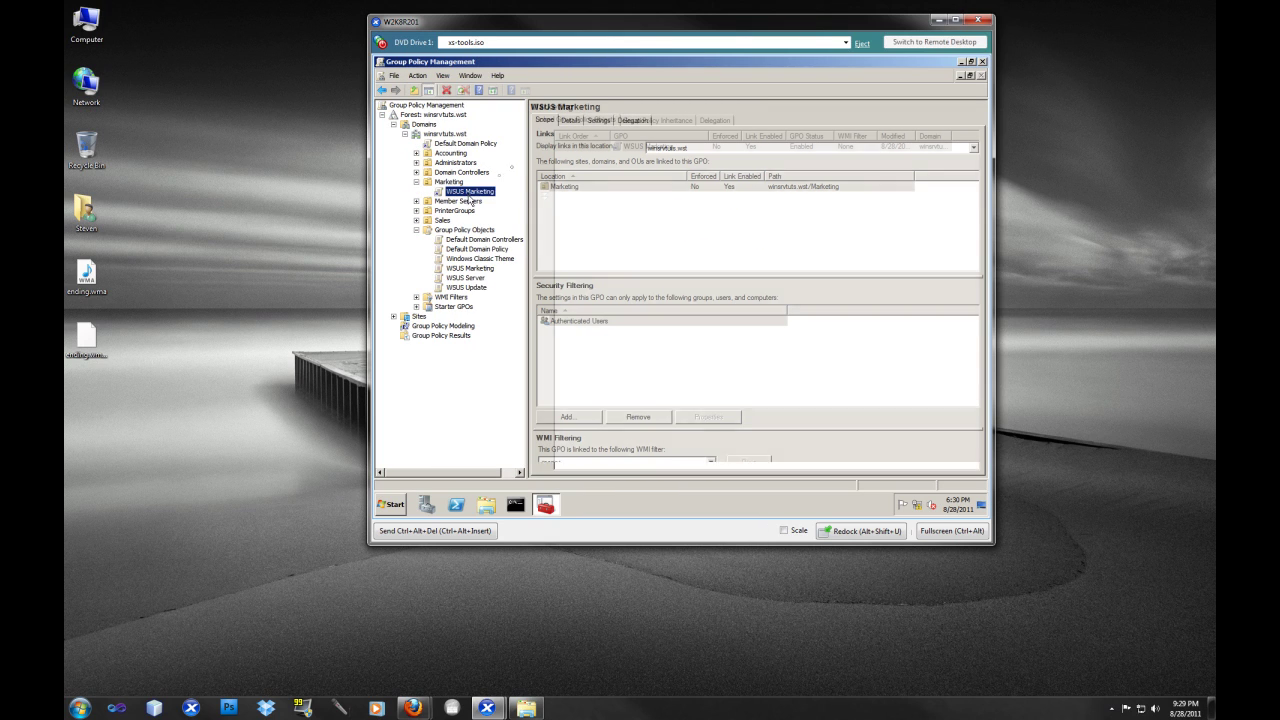
left_click(570, 121)
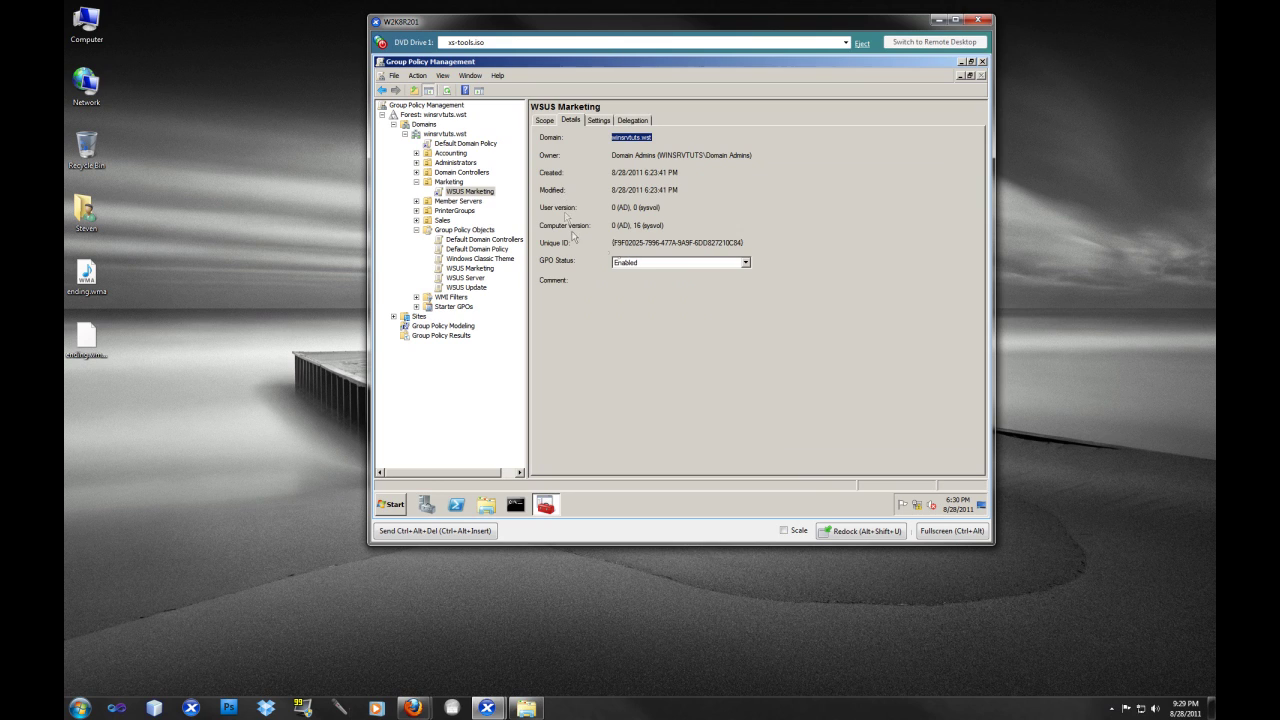
left_click(745, 263)
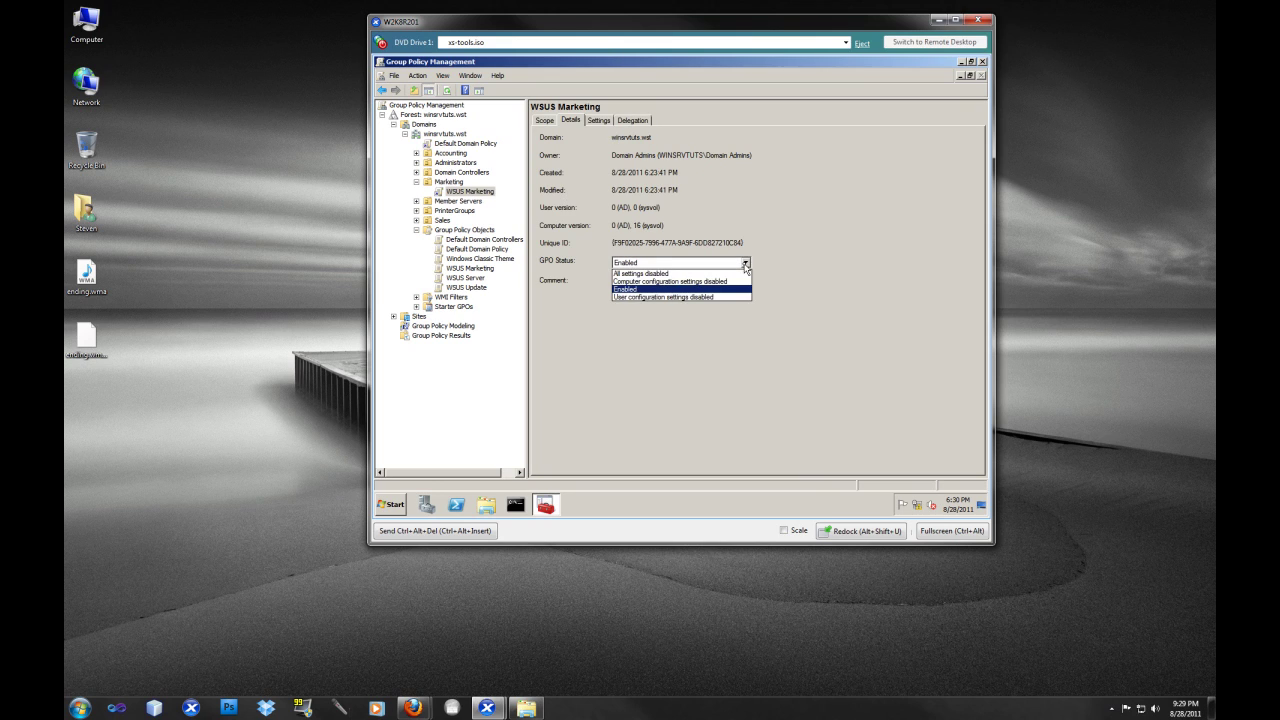
left_click(704, 297)
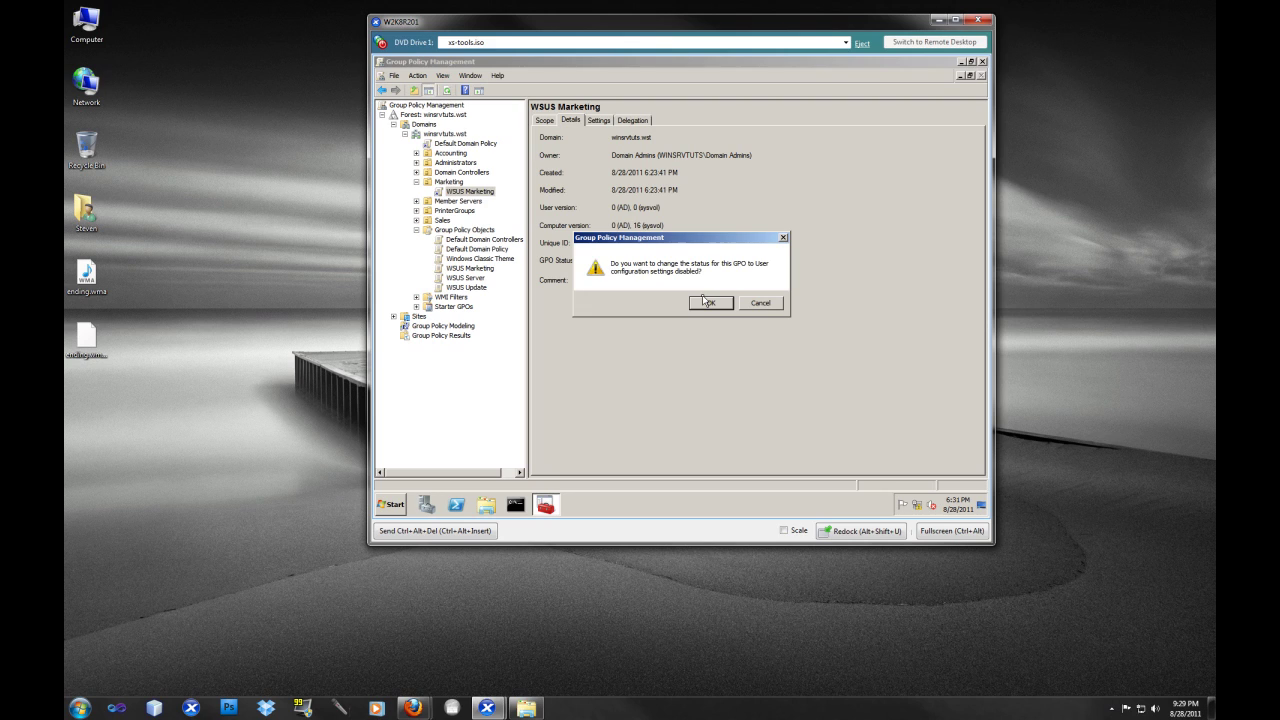
left_click(706, 302)
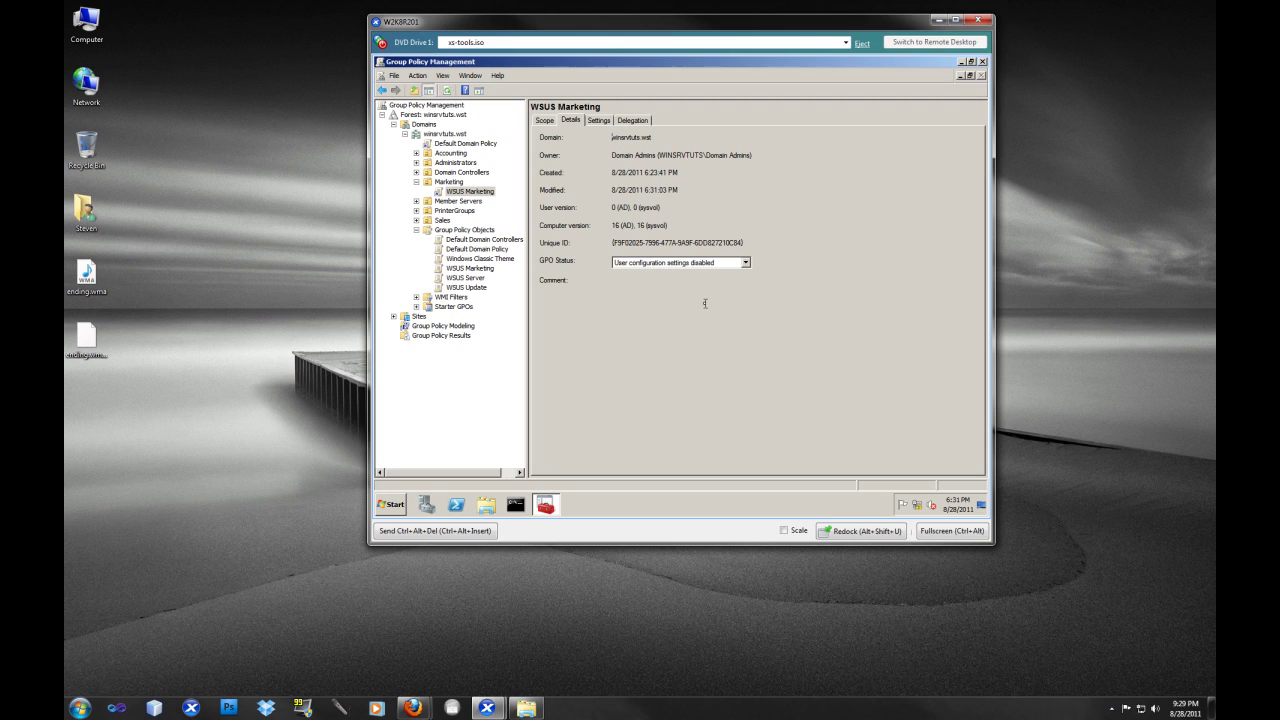
left_click(745, 262)
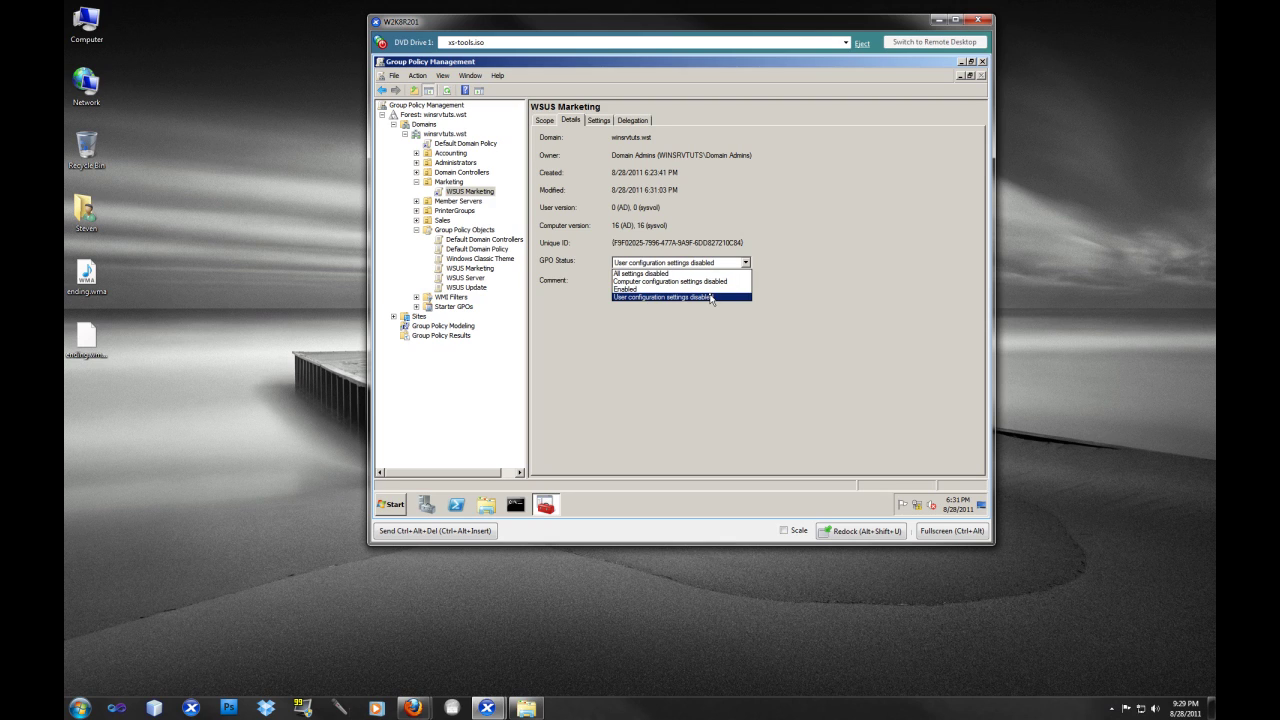
left_click(710, 297)
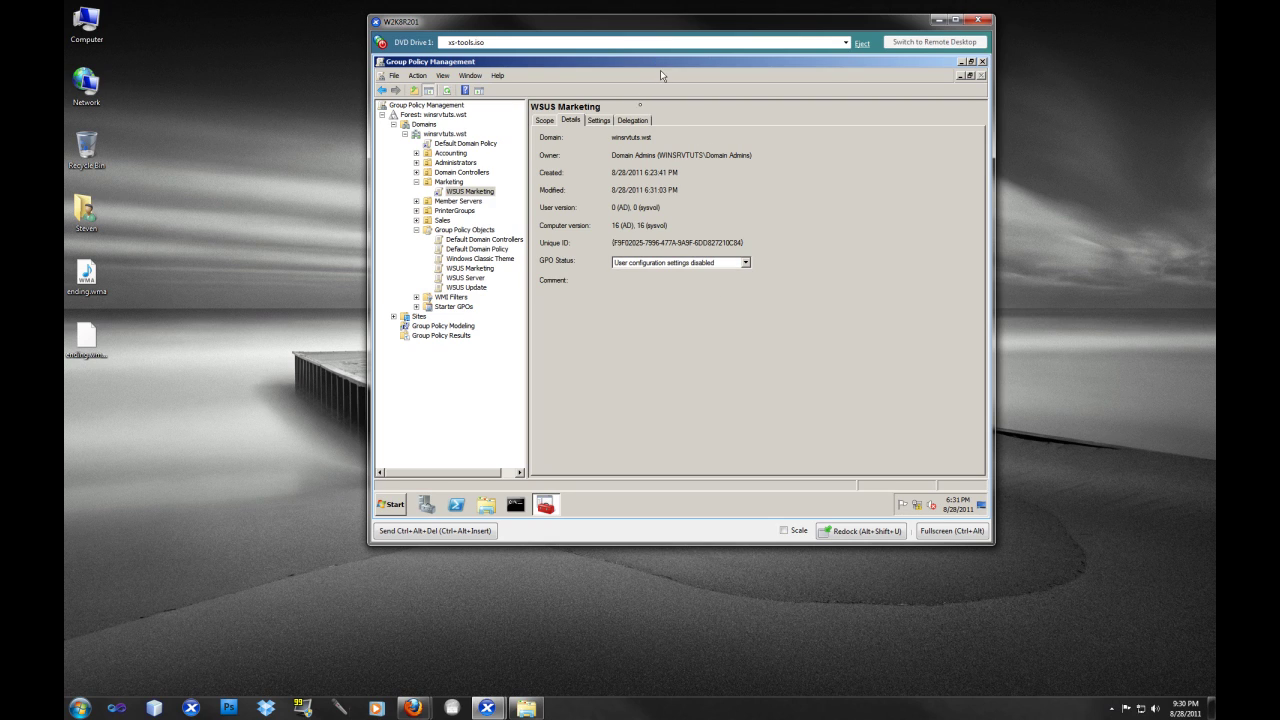
Examine the delegated permissions and security filtering of WSUS Marketing for Authenticated Users
left_click(631, 121)
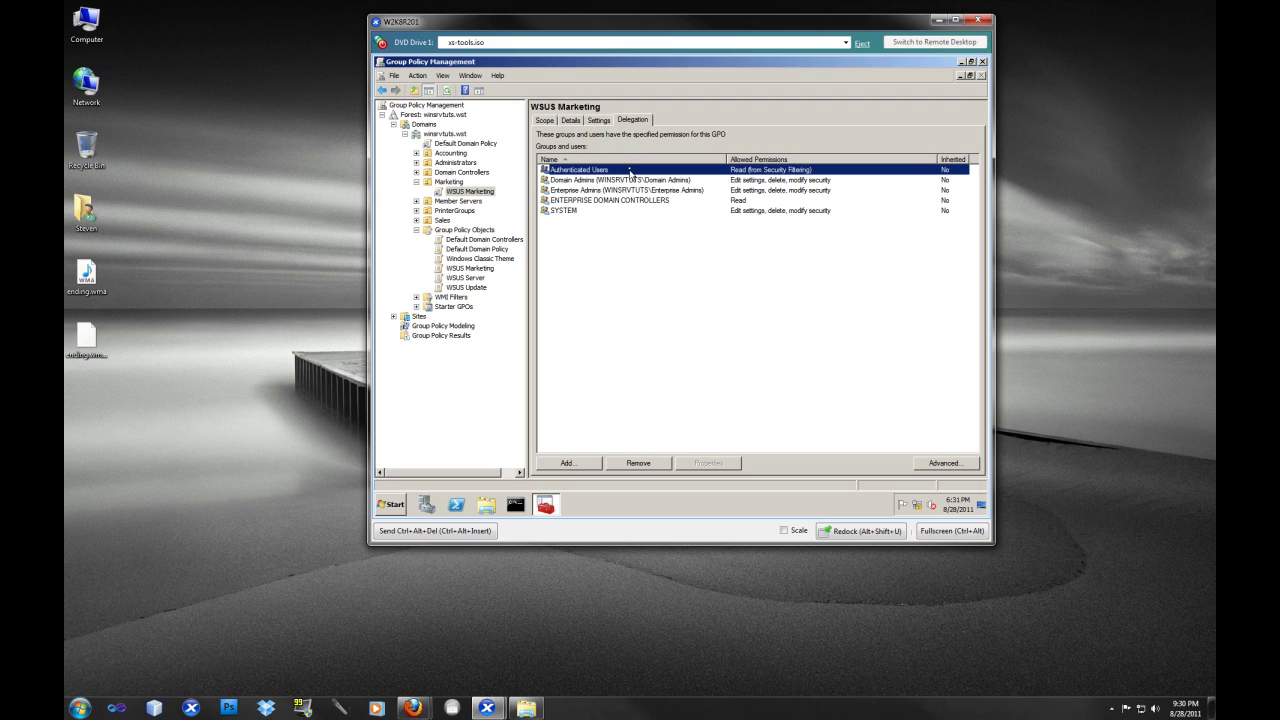
right_click(630, 172)
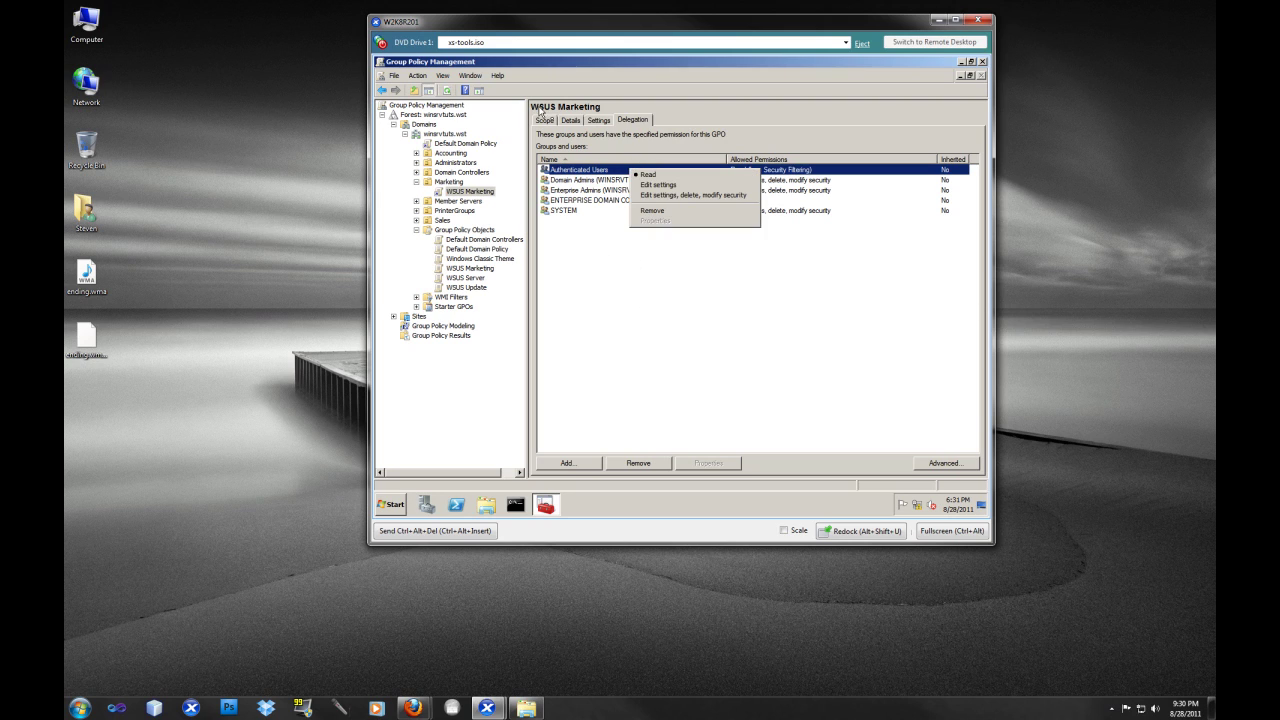
left_click(550, 119)
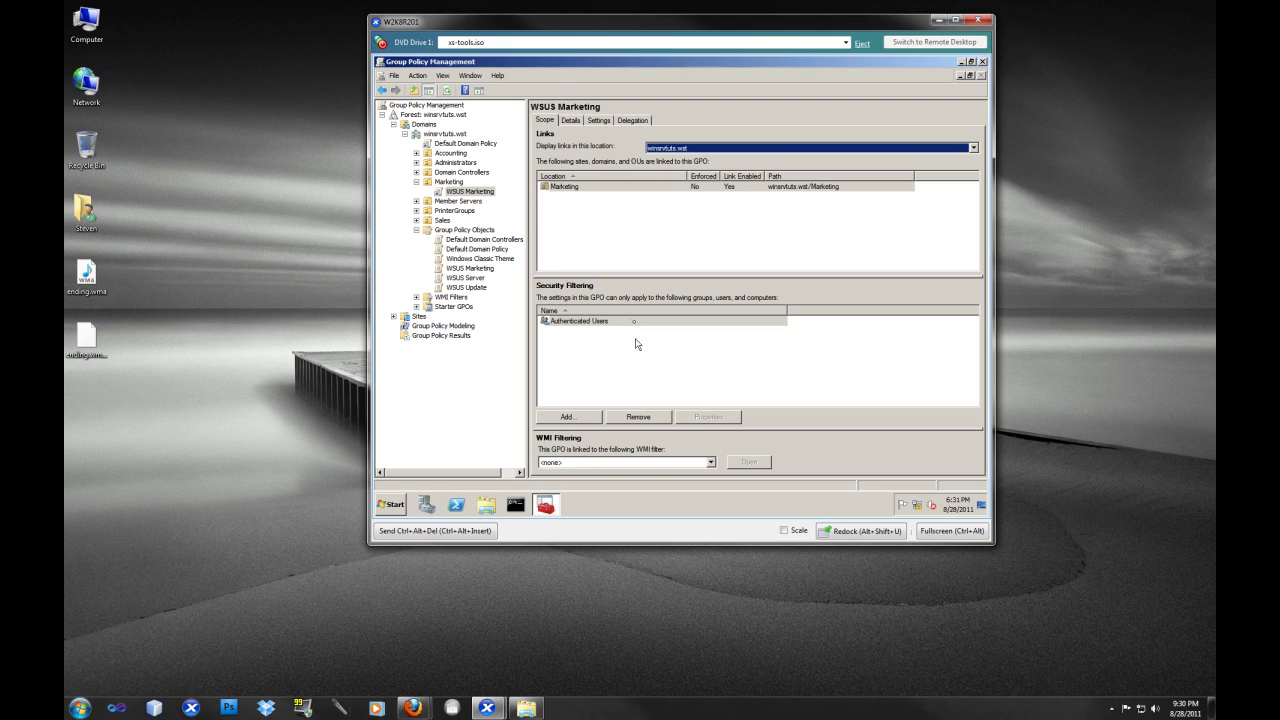
left_click(630, 122)
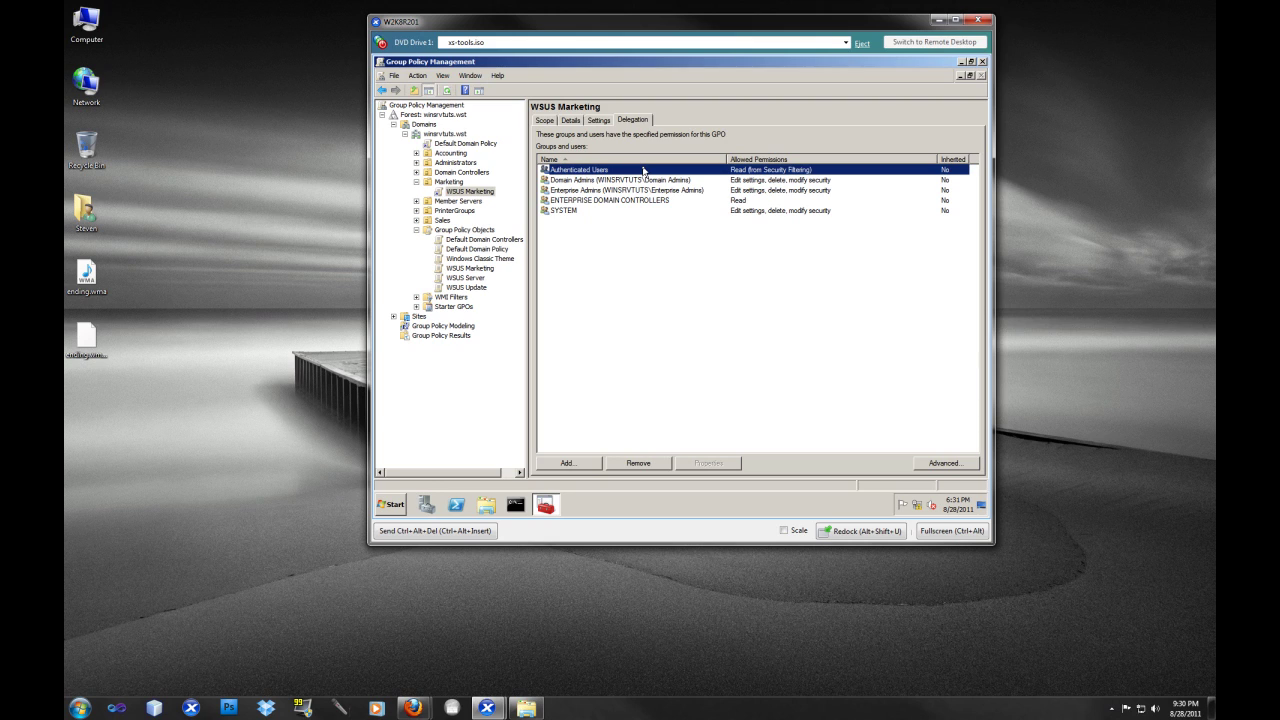
right_click(644, 172)
left_click(770, 363)
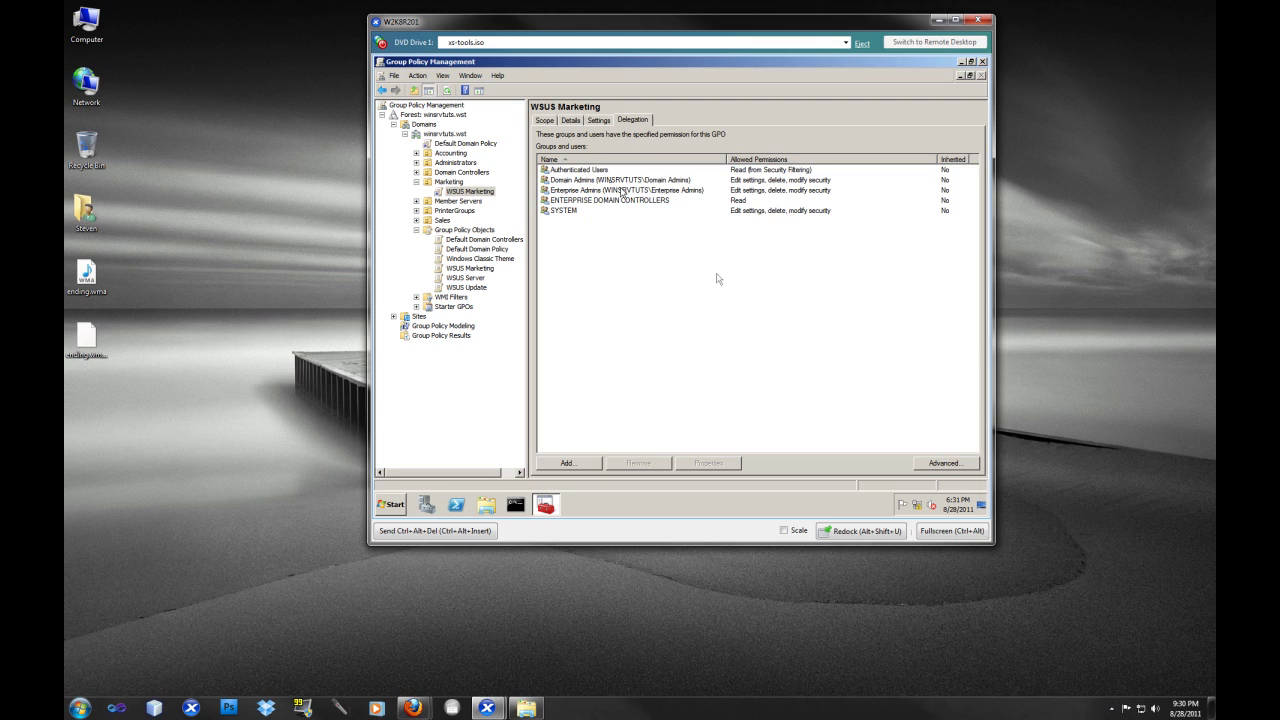
left_click(610, 172)
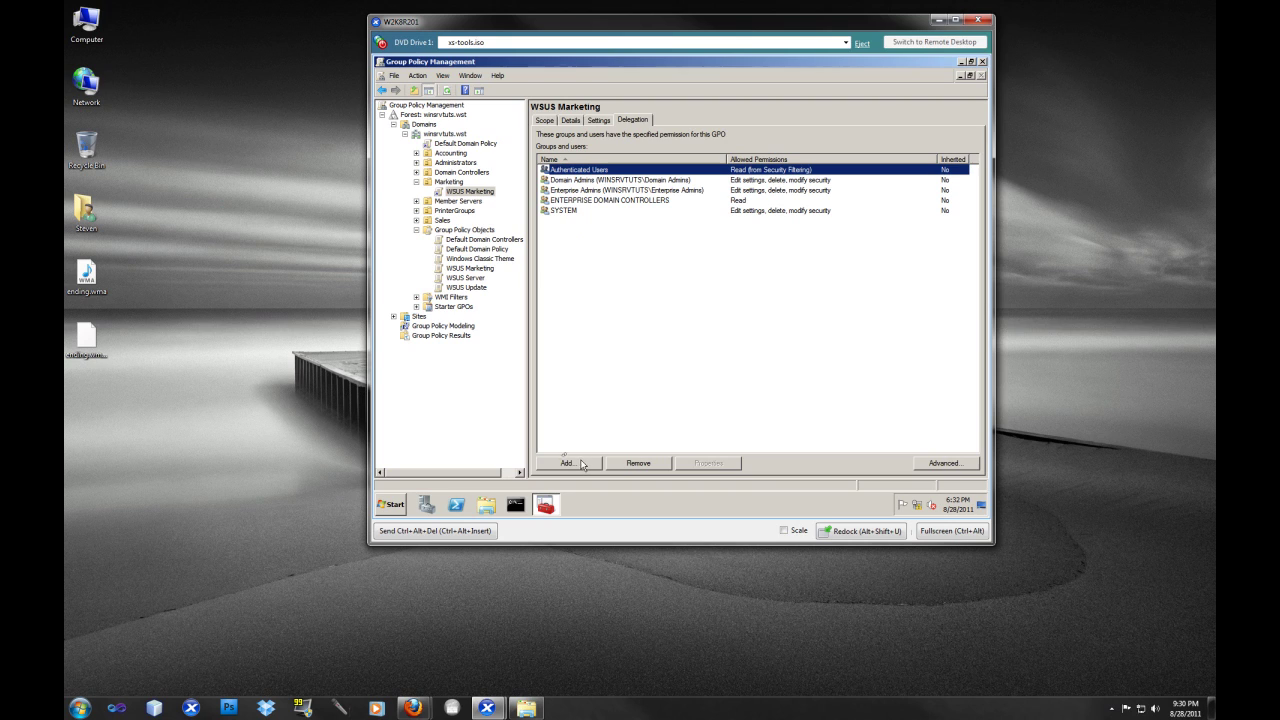
Inspect the detailed permissions of Authenticated Users in the advanced security settings of WSUS Marketing
left_click(946, 465)
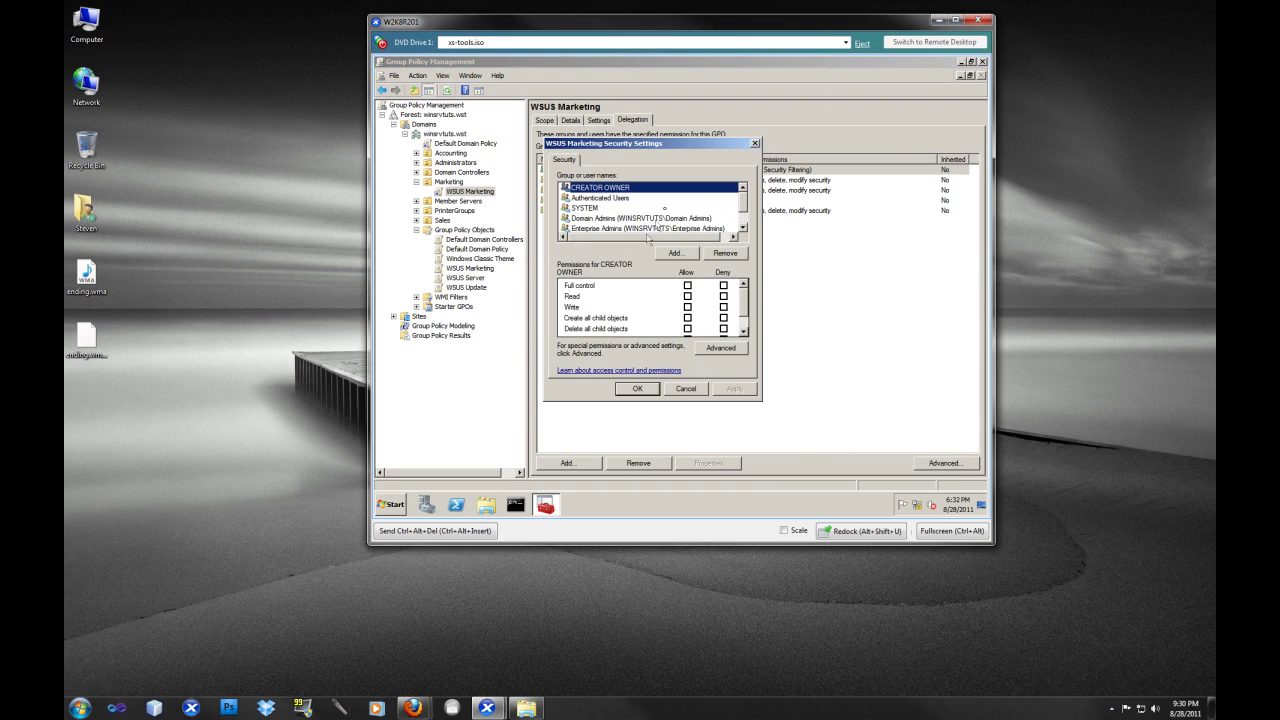
left_click(630, 198)
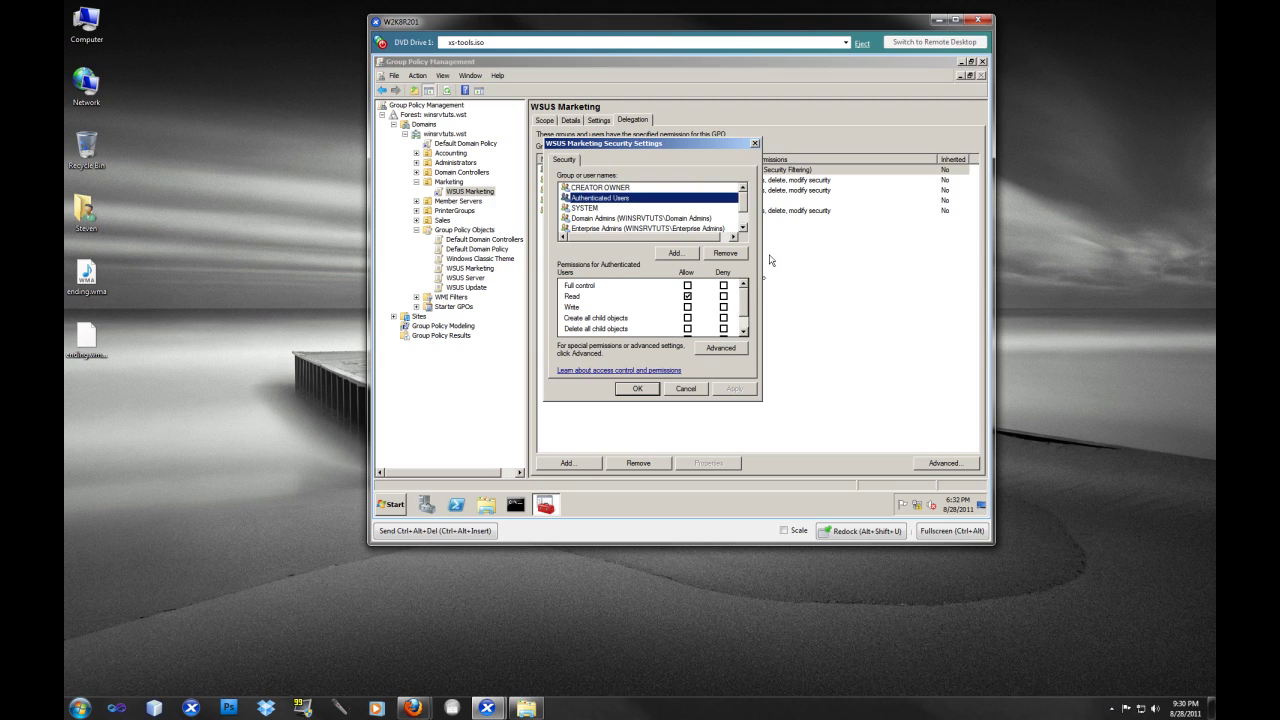
left_click(613, 303)
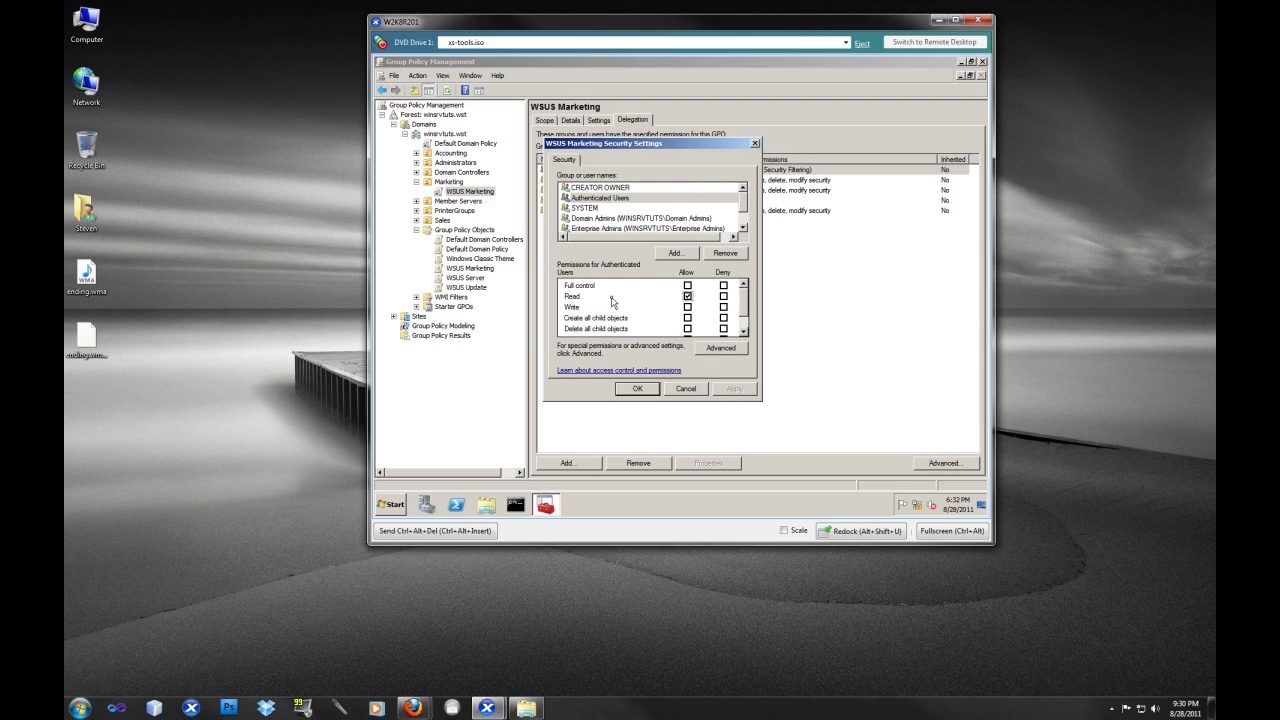
scroll(748, 330, "down", 1)
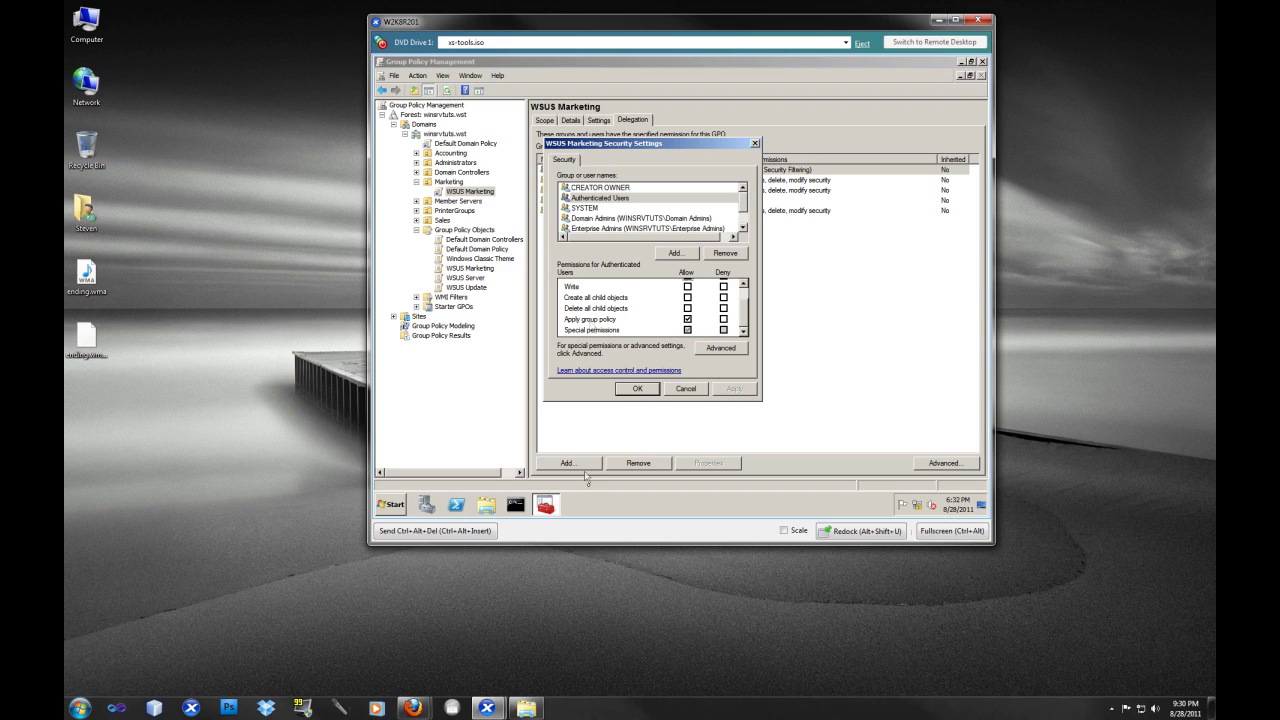
left_click(638, 389)
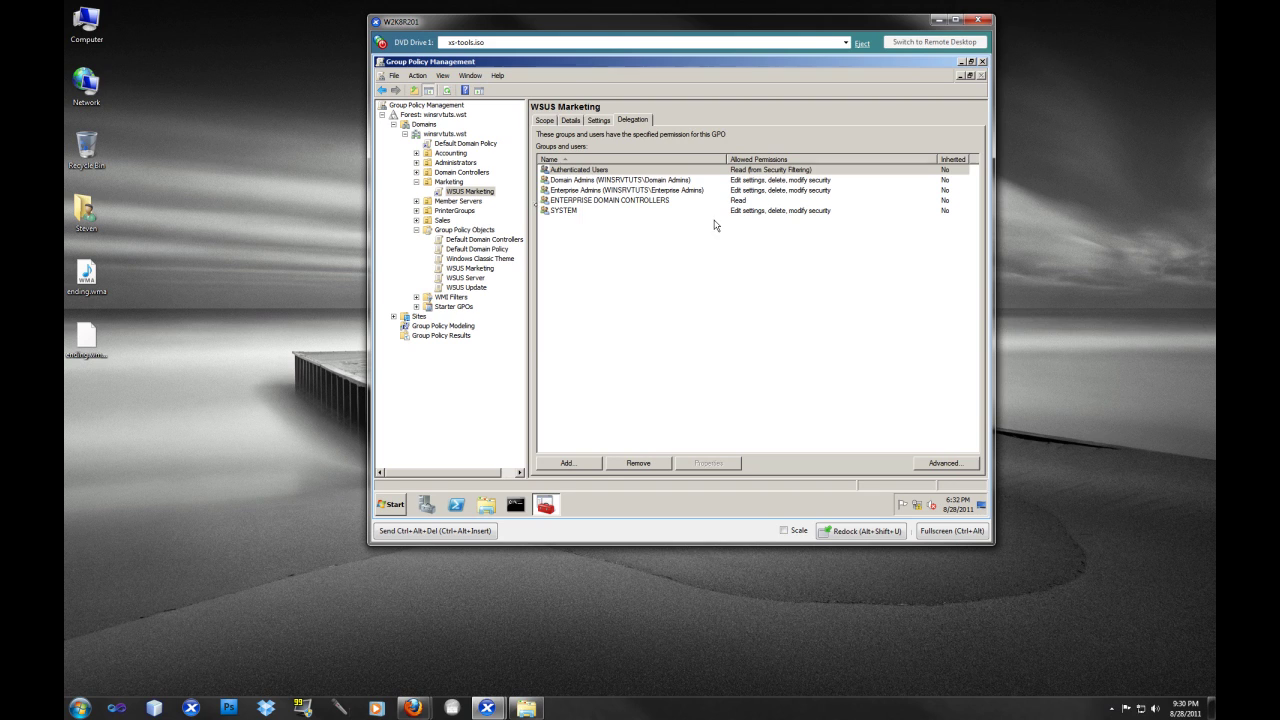
Check the scope of WSUS Marketing and close the Group Policy Management console
left_click(545, 121)
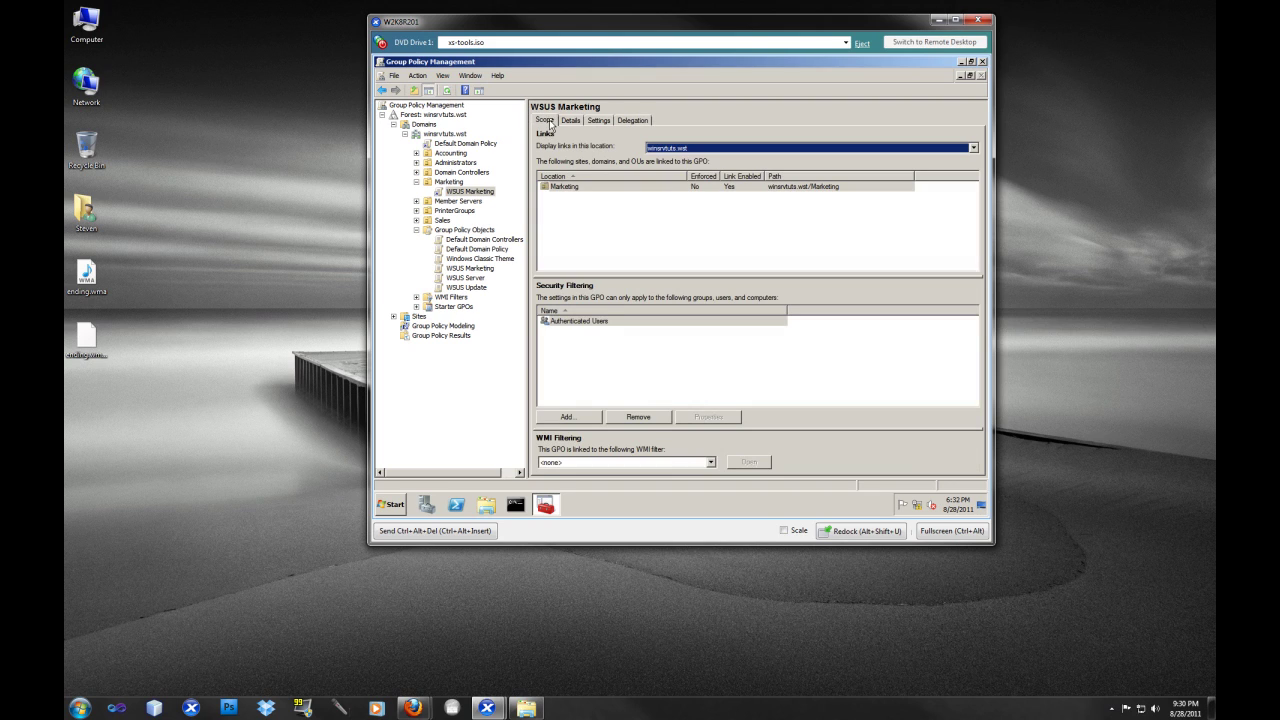
left_click(982, 62)
left_click(983, 68)
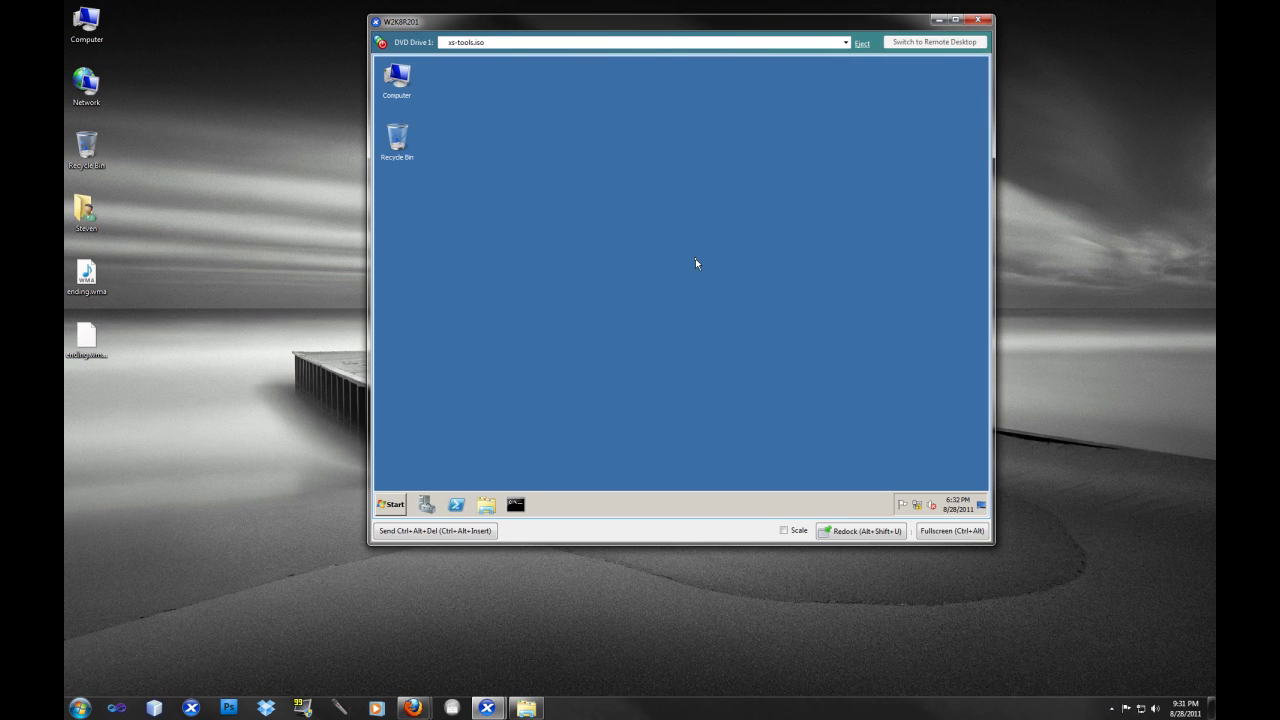